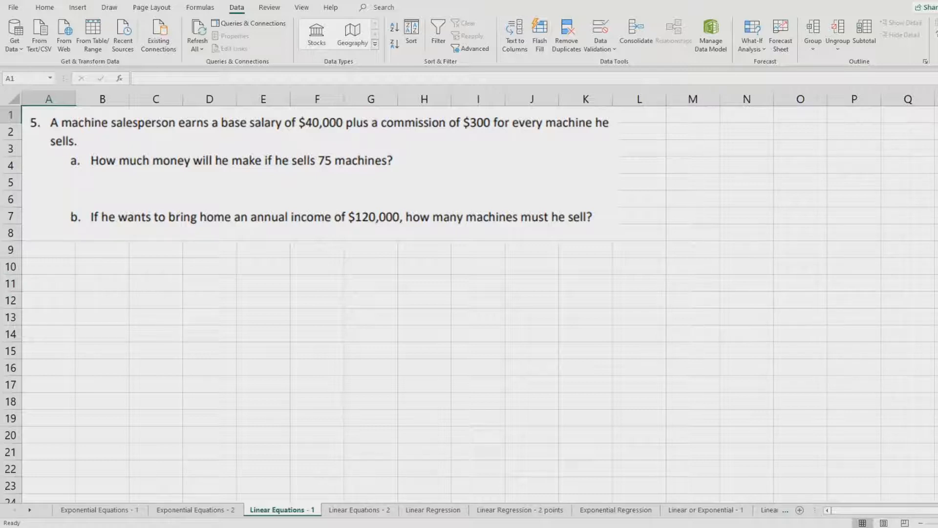
Enter in A10 "The rate of change is NOT a percentage this time. We're dealing with a linear equation, not an exponential."
click(48, 266)
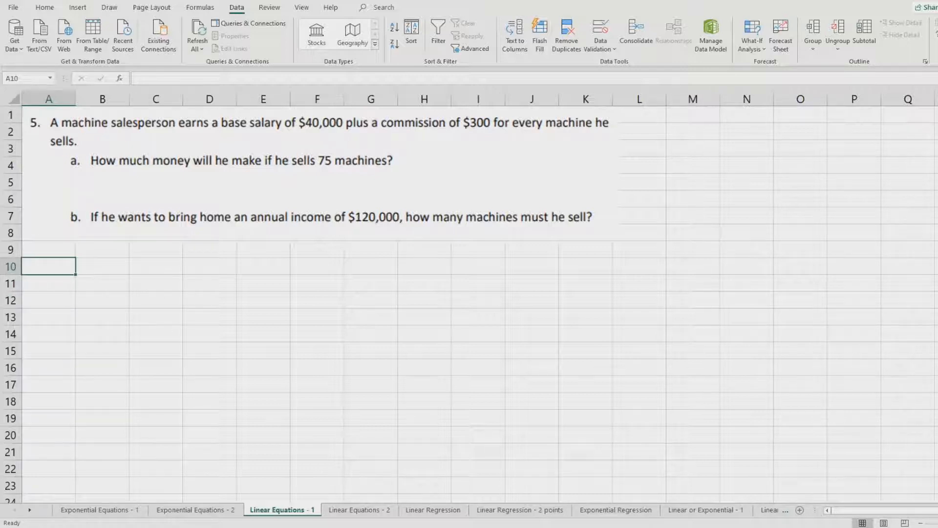
text(The rate of change is NOT a percentage this time.)
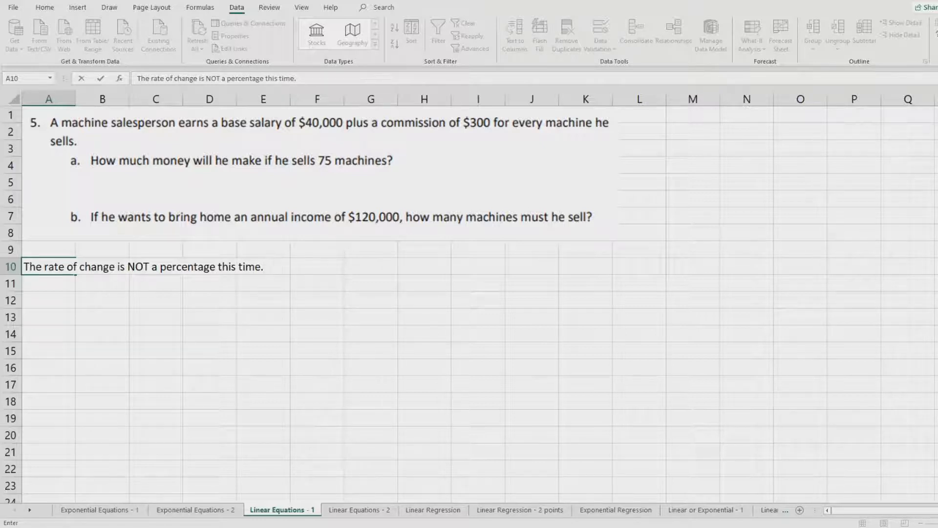
text(We're dealing with a l)
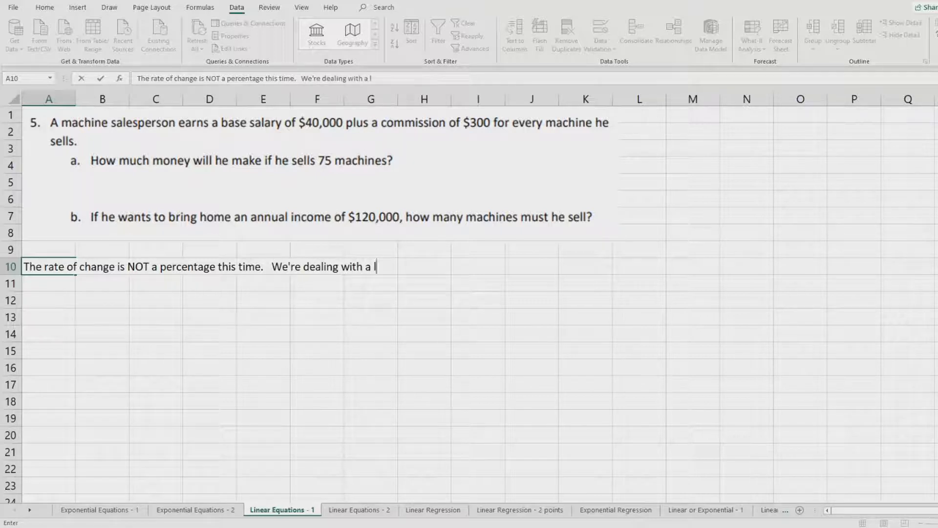
text(inear equation, not an exponential.)
key(Return)
key(Return)
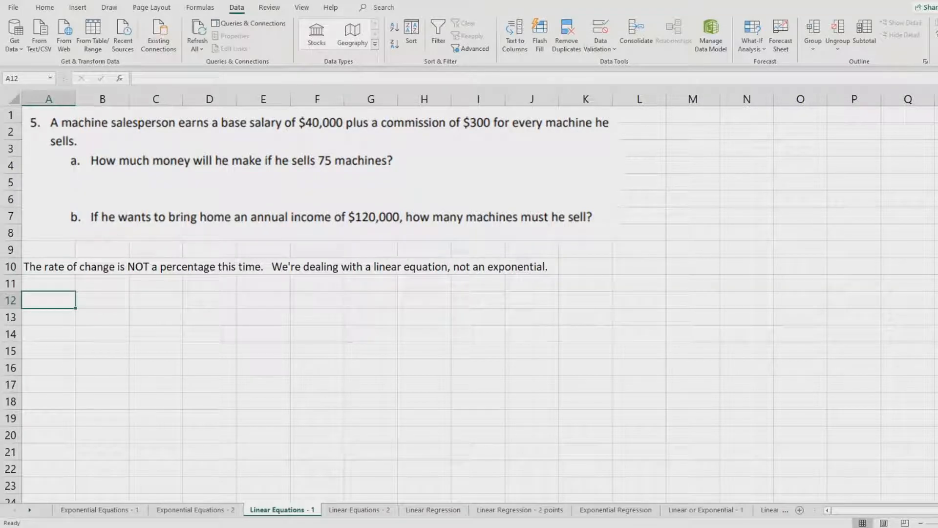
Enter the equation note "Linear form is y = m*x + b" in cell A12
text(Linear)
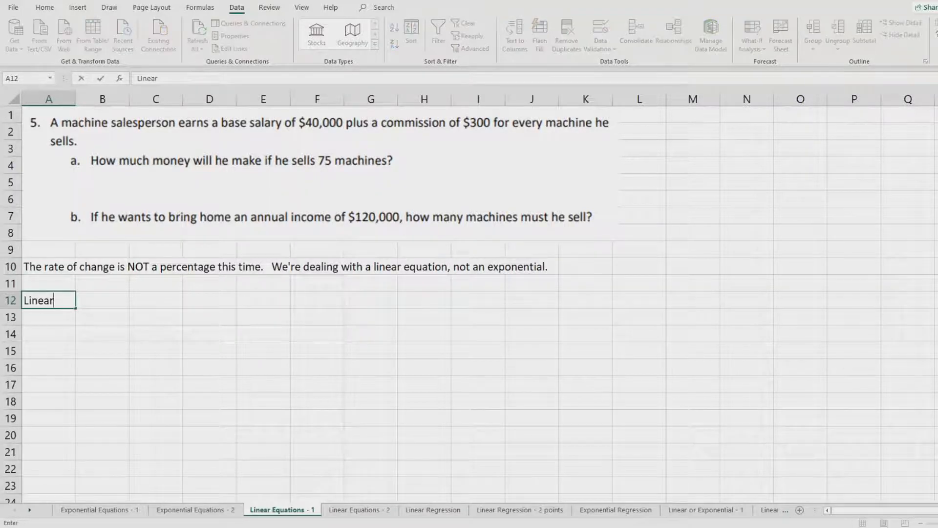
text( form is y = m)
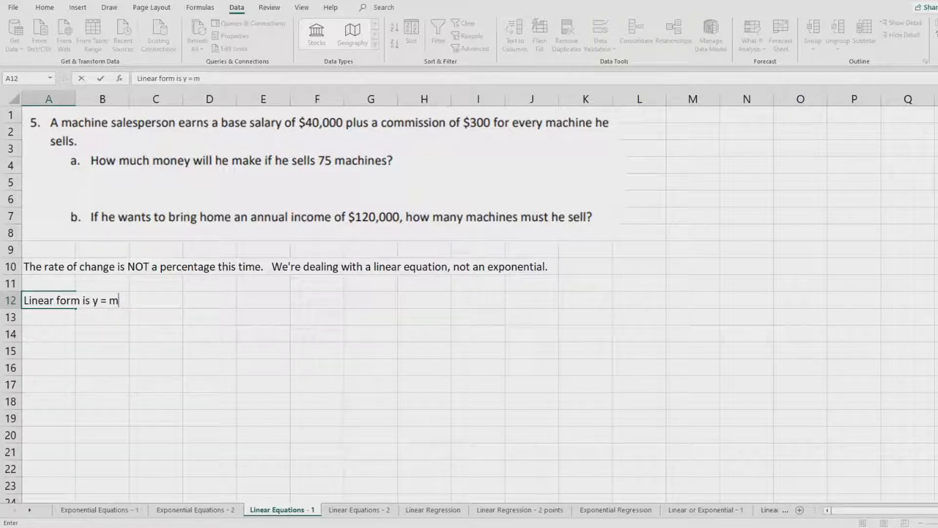
text(*x + b)
key(Return)
key(Return)
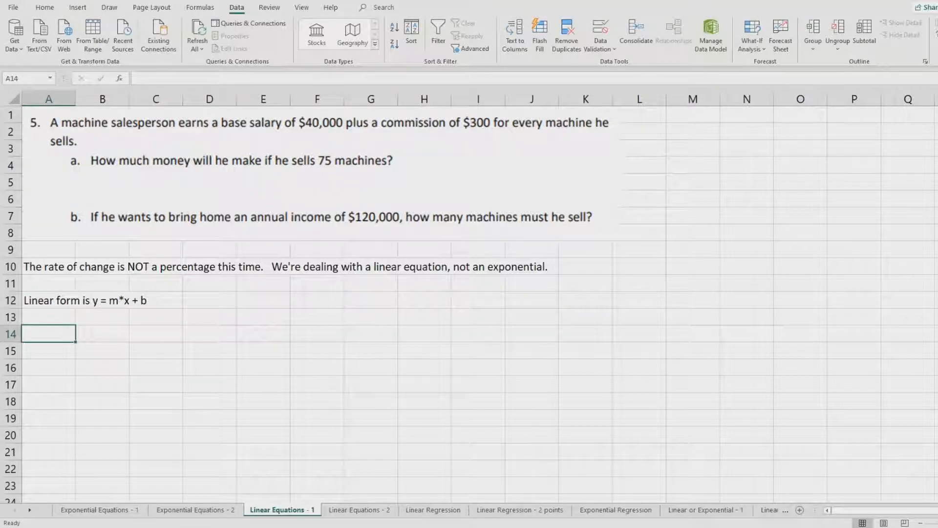
List the variable labels m, x, b and y down cells A14 to A17
text(m)
key(Return)
text(x)
key(Return)
text(b)
key(Return)
text(y)
key(Return)
Describe m in cell D14 as "Rate of change (look for "per", "each", "every")"
key(Right)
key(Right)
key(Up)
key(Up)
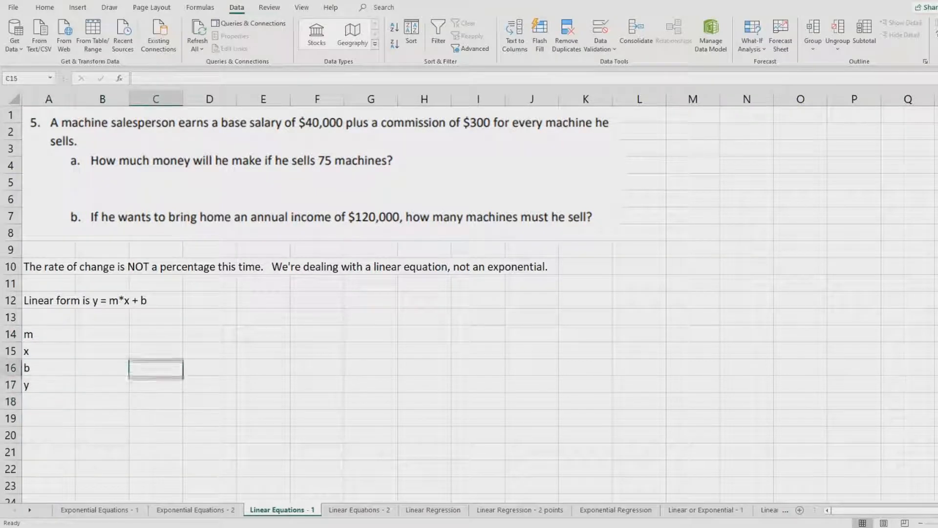
key(Right)
key(Up)
text(Rate of change)
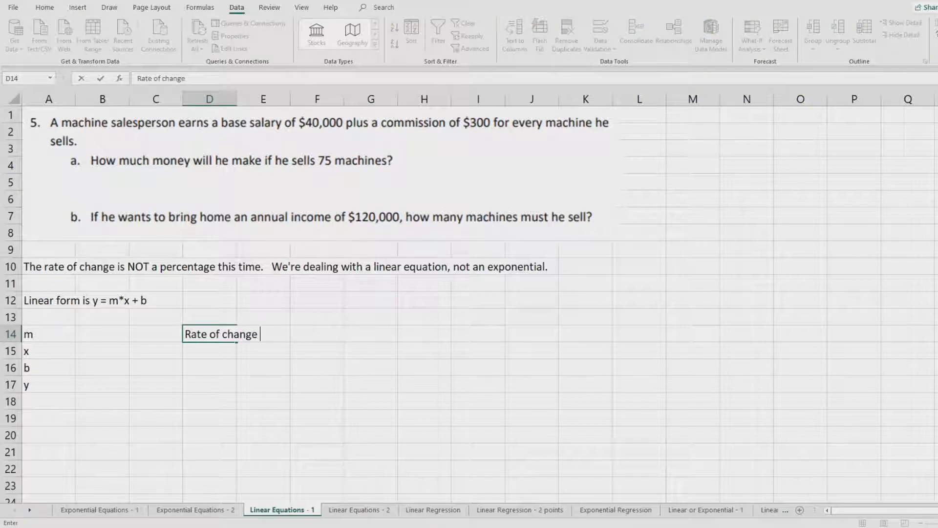
text( ()
text(look for "per",)
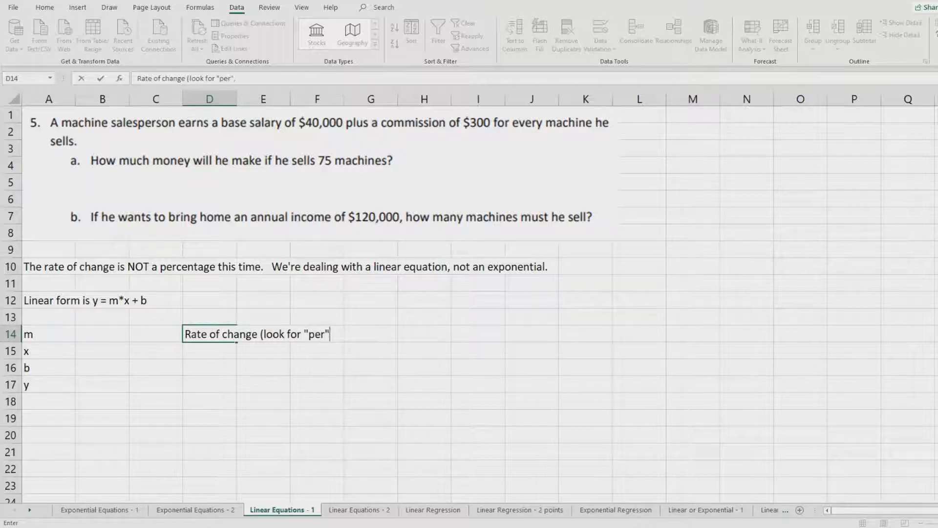
text( "each", "every"))
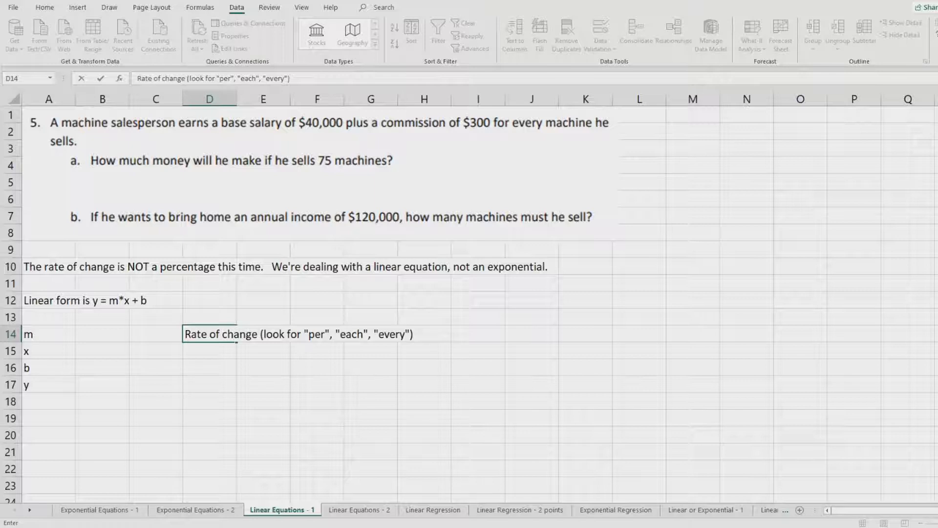
key(Return)
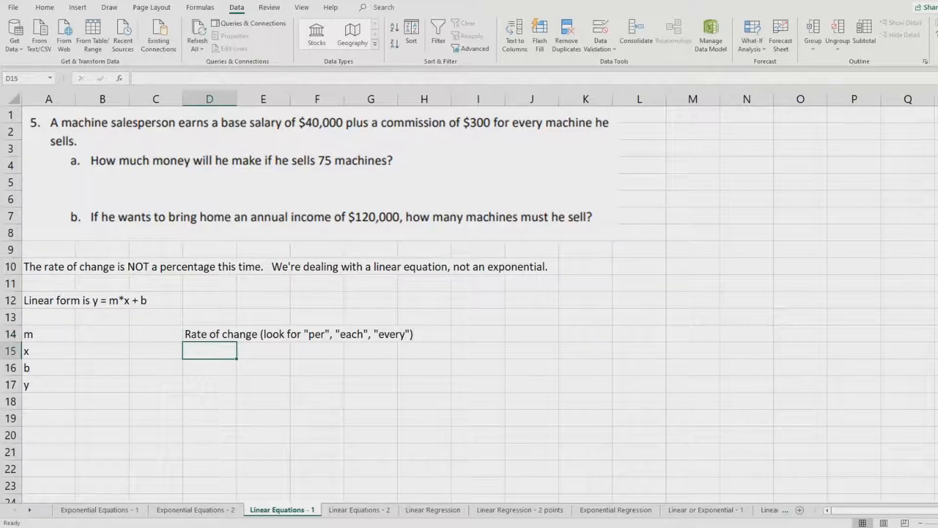
Underline "$300 for every machine" in the problem statement with the orange pen and write "m" beneath it
click(109, 7)
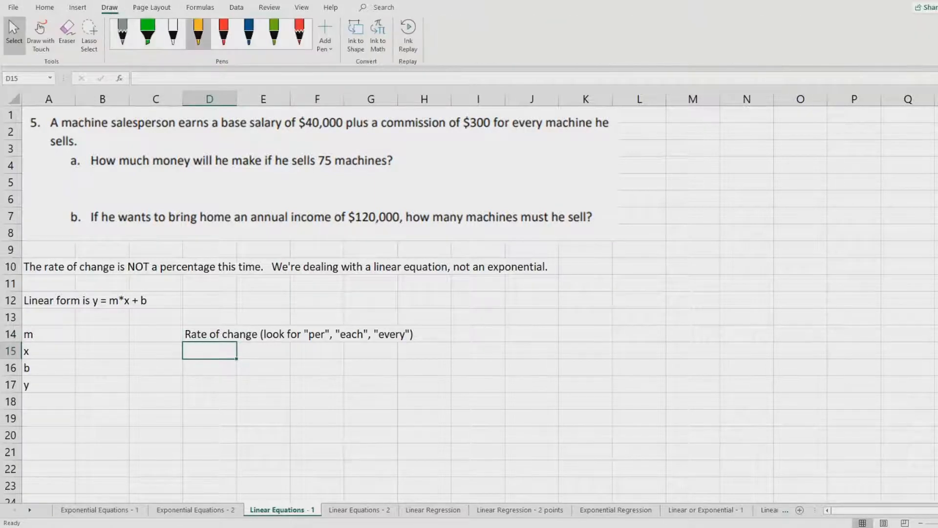
click(198, 33)
drag(514, 132, 592, 132)
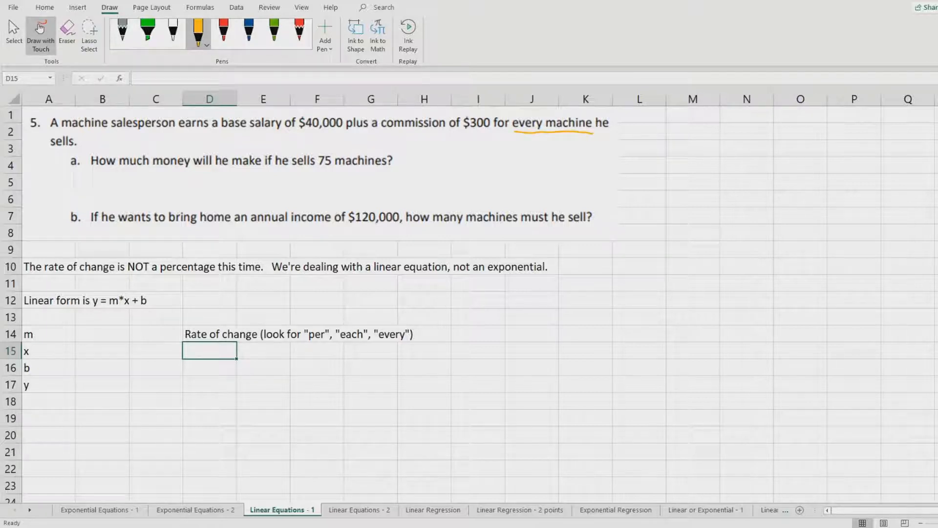
drag(465, 133, 518, 133)
drag(511, 145, 514, 140)
click(14, 35)
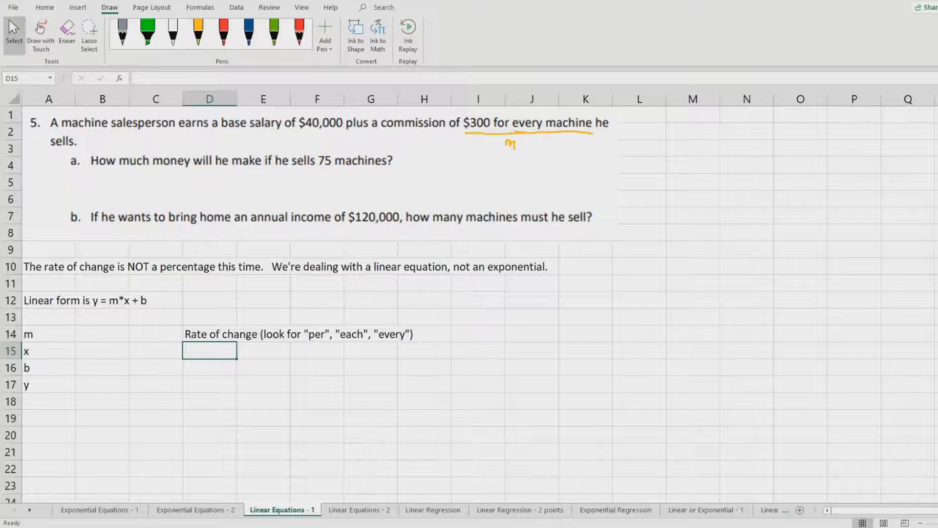
Enter 300 as the value of m in cell B14
click(102, 334)
text(300)
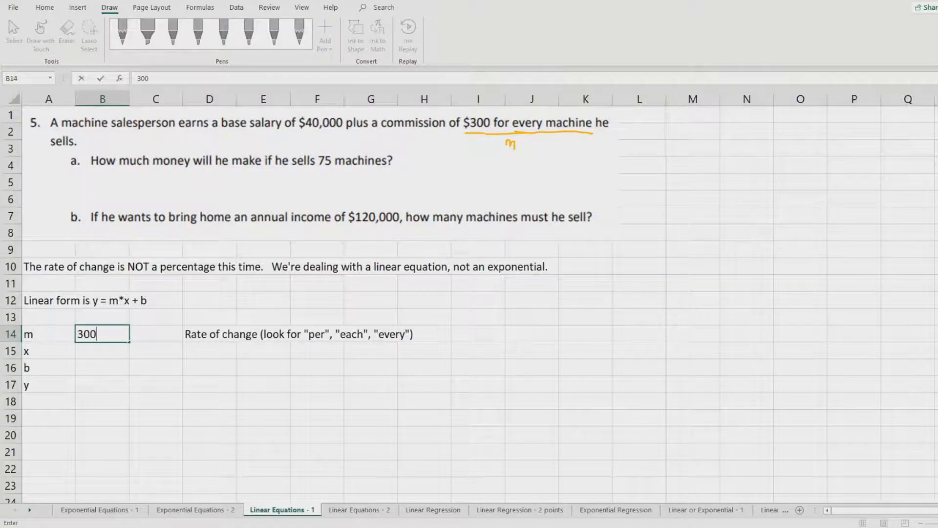
key(Return)
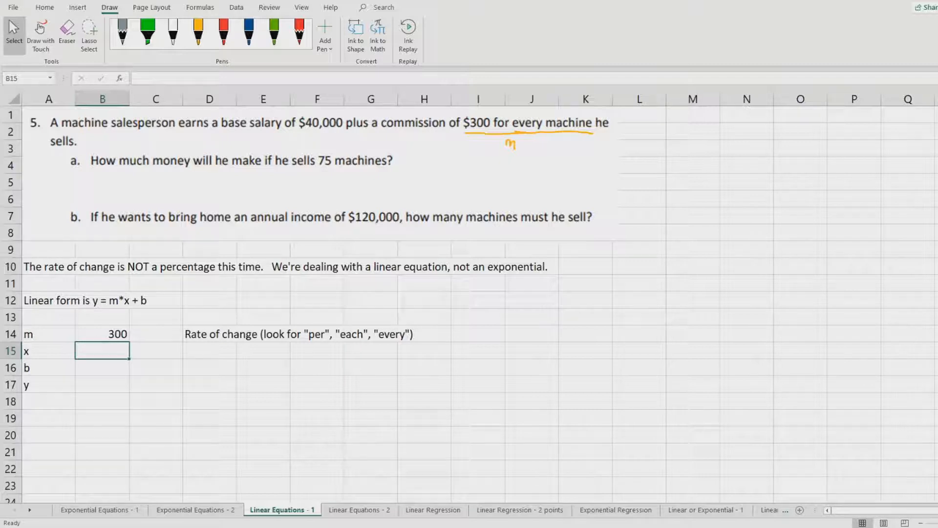
Describe x in cell D15 as "Independent variable (look after the "per", "each", or "every" for a clue)"
key(Right)
key(Right)
key(Right)
key(Left)
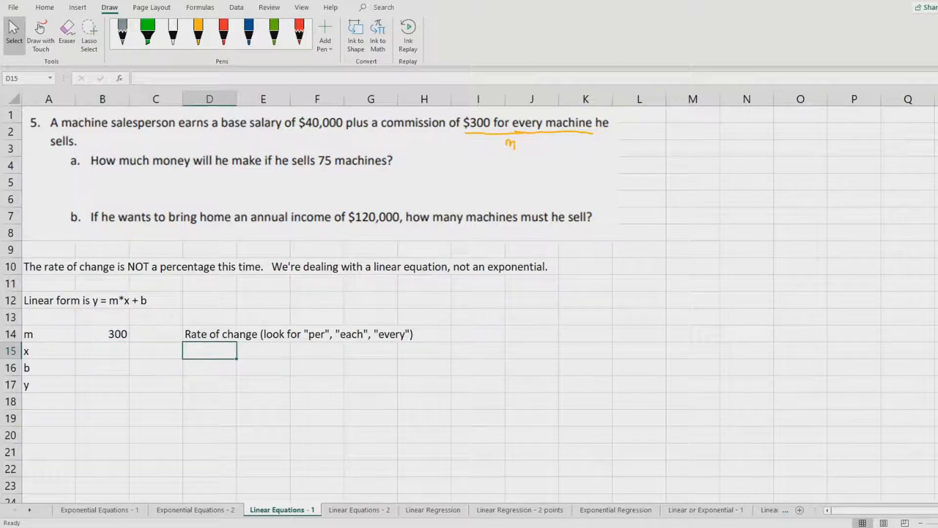
text(Indepen)
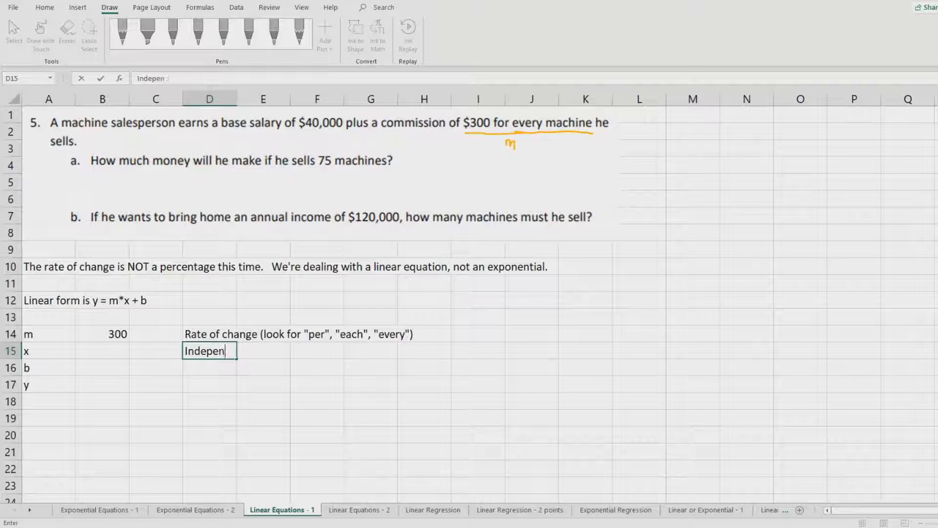
text(dent variable)
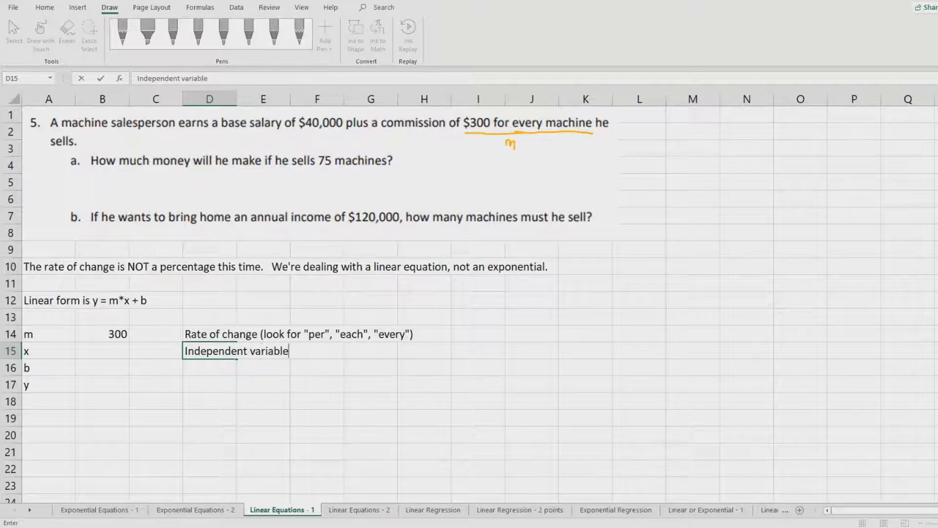
text( (look after the "p)
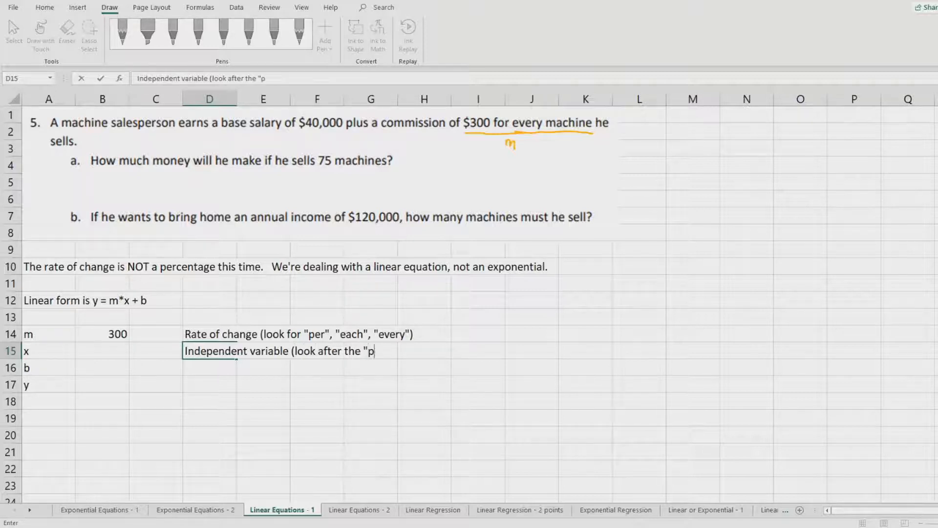
text(er", "each", or "every" for a clue)
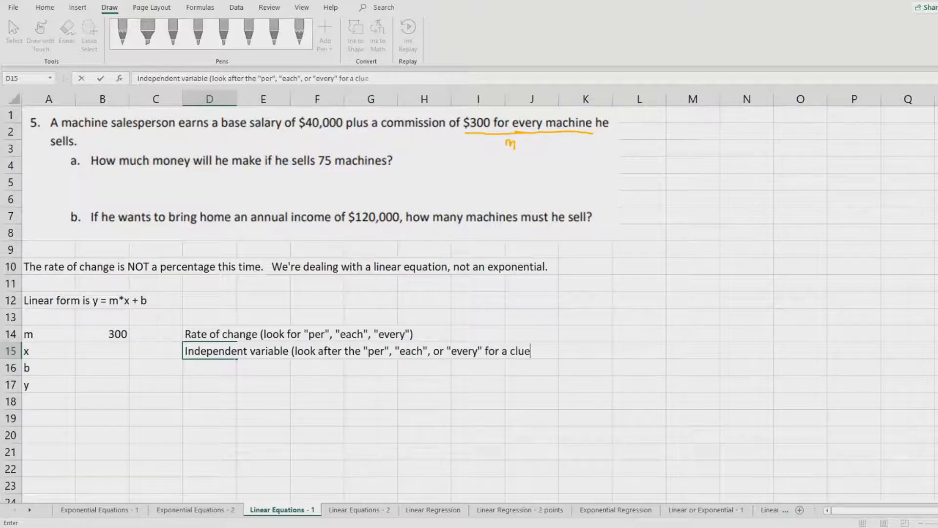
text())
key(Tab)
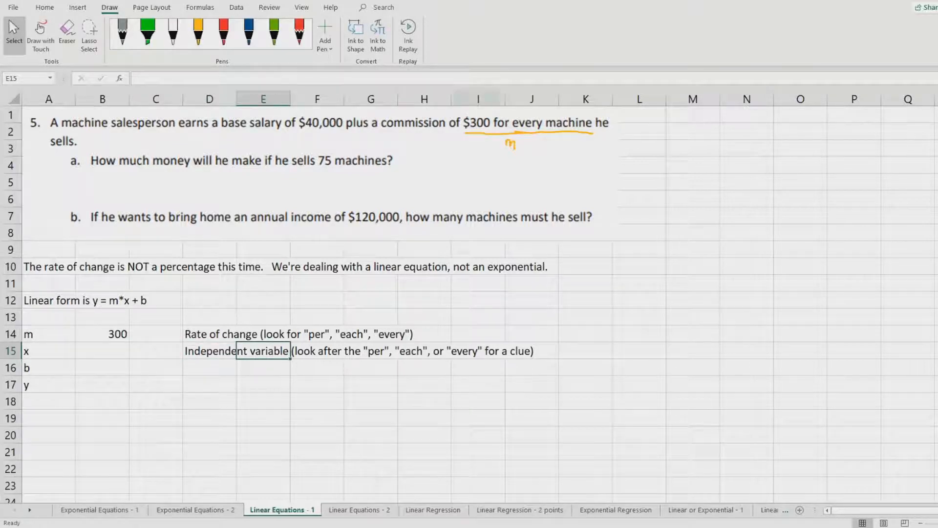
Draw a red box around the word "machine" in the problem statement and write "X" below it
click(224, 32)
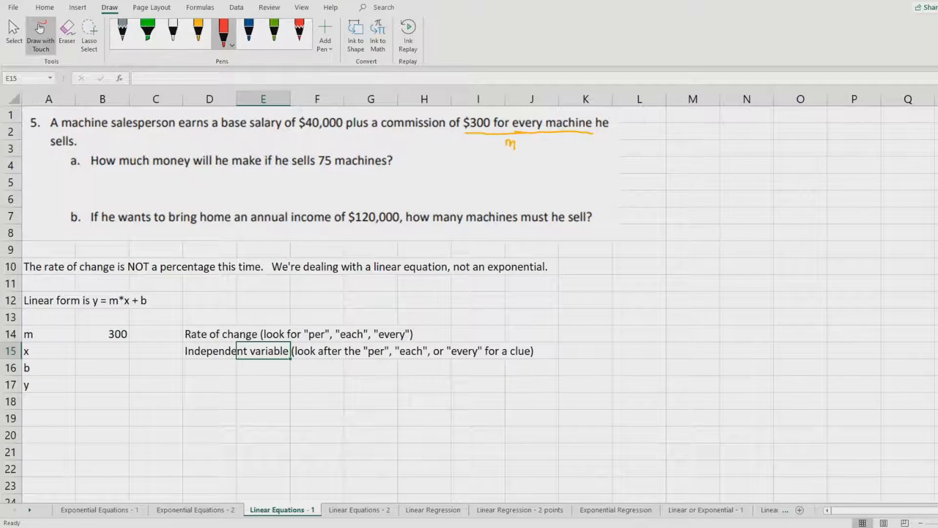
mouse_move(548, 135)
mouse_down()
mouse_move(577, 134)
mouse_move(544, 136)
mouse_move(545, 114)
mouse_move(593, 116)
mouse_move(594, 134)
mouse_move(563, 136)
mouse_move(591, 155)
mouse_move(579, 156)
mouse_up()
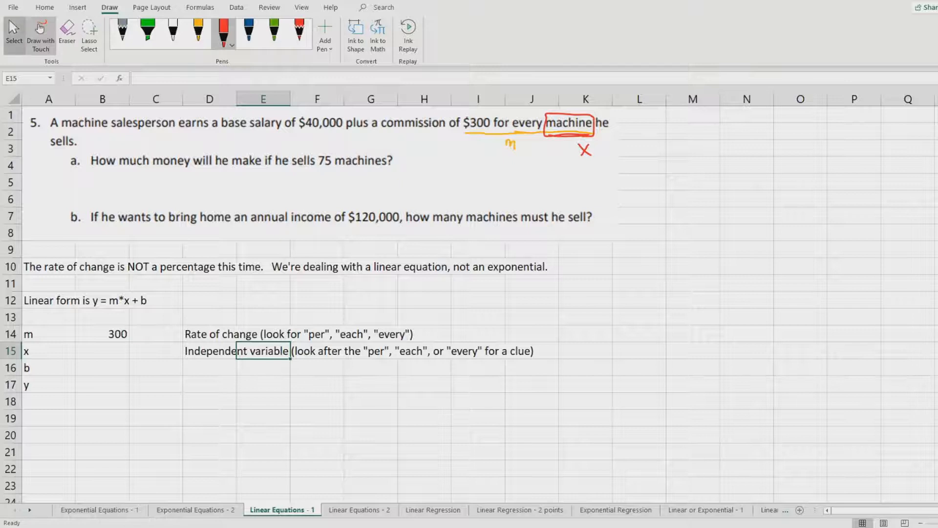
click(13, 34)
Enter the note "x is the number of machines." in cell K15, beside the x description
click(569, 350)
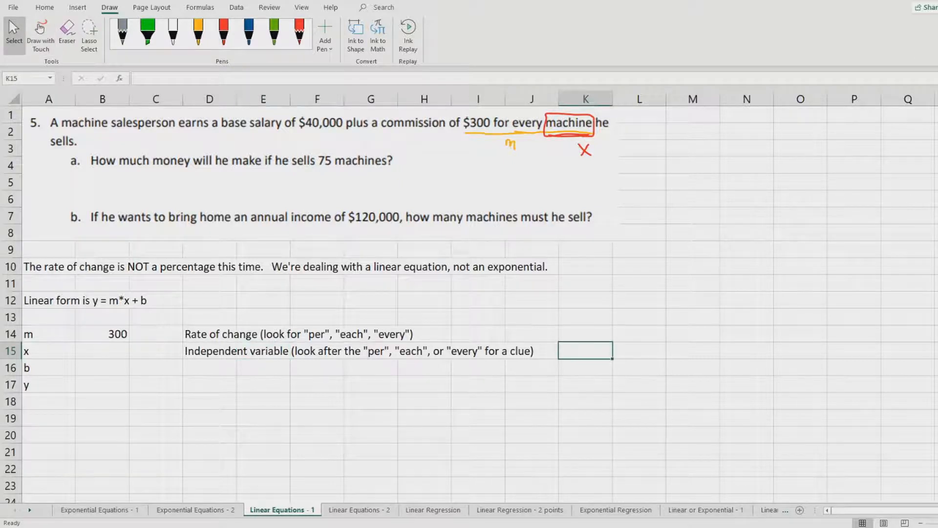
text(x is the number of machines.)
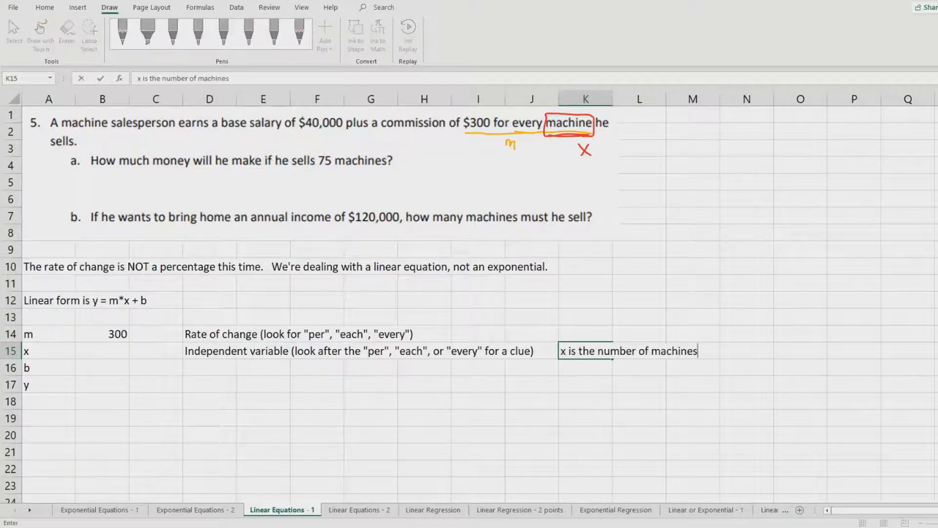
key(Return)
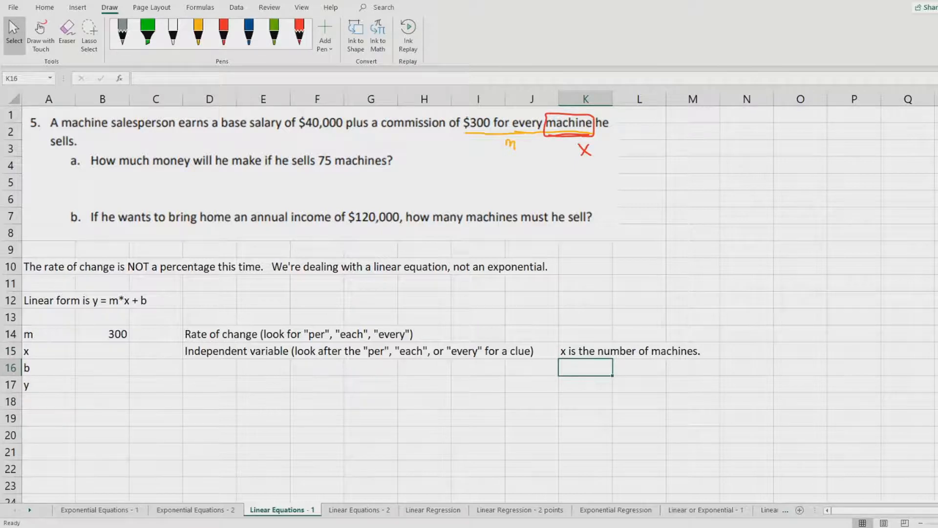
Underline "75 machines?" in part a with the red pen and handwrite "x is given" beside it
click(223, 34)
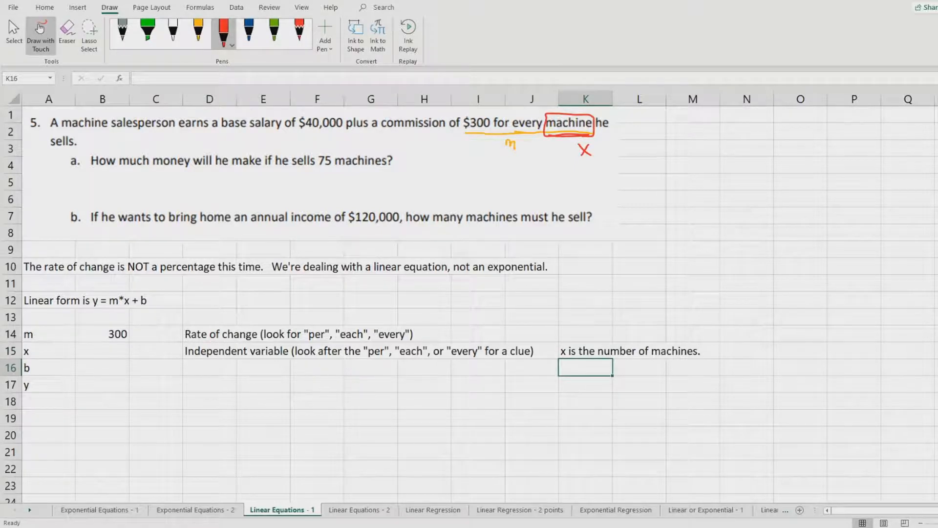
mouse_move(315, 169)
mouse_down()
mouse_move(386, 174)
mouse_move(416, 164)
mouse_up()
mouse_move(436, 159)
mouse_down()
mouse_move(430, 168)
mouse_move(450, 174)
mouse_up()
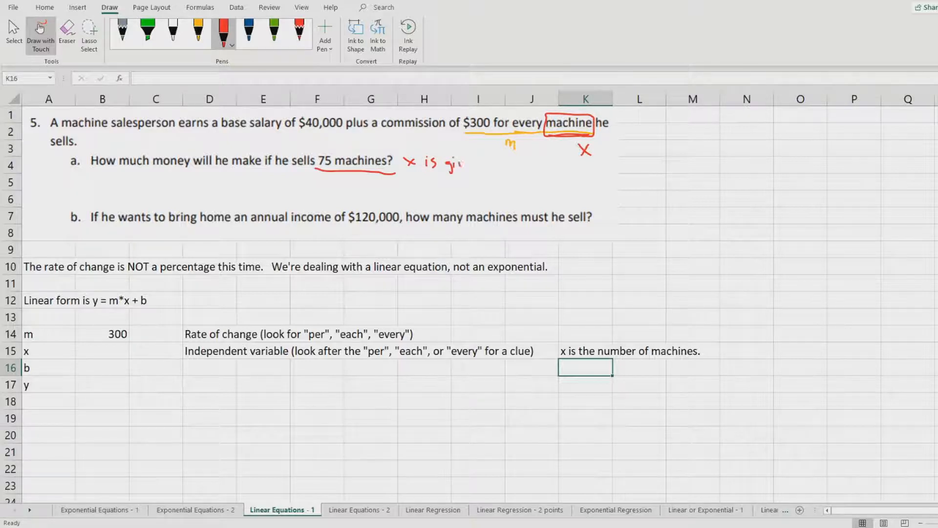
drag(467, 163, 481, 166)
click(13, 35)
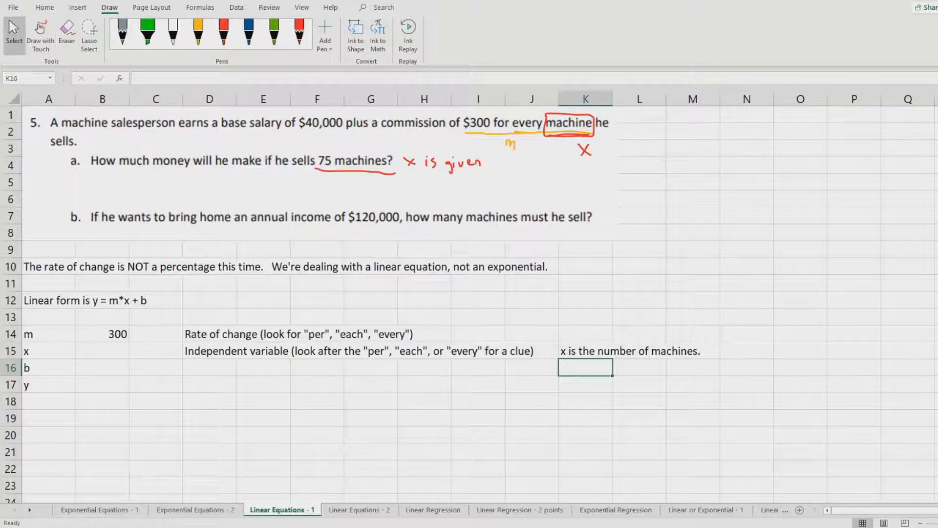
Enter 75 as the value of x in cell B15
click(102, 350)
text(75)
key(Return)
Describe b in cell D16 as "Initial value"
key(Right)
key(Right)
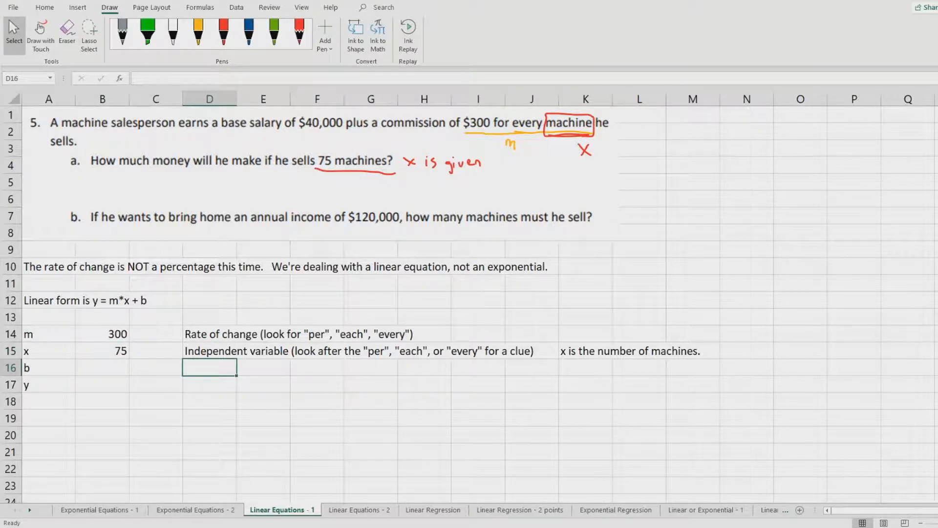
text(Initial value)
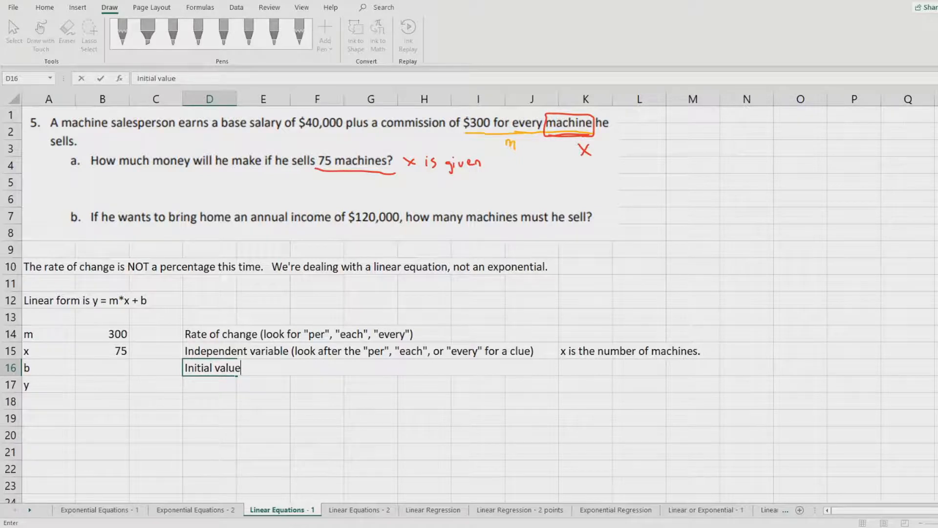
key(ctrl+Return)
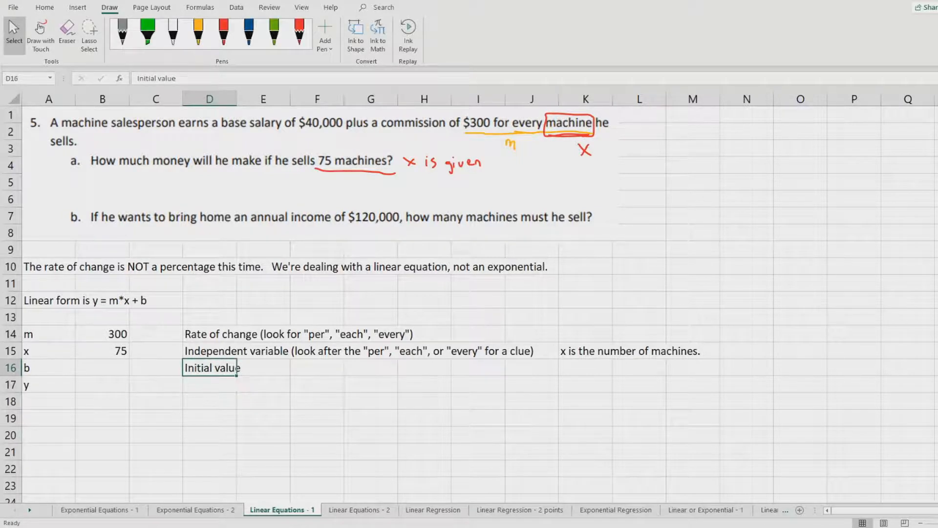
Underline "base salary of $40,000" with the blue pen and handwrite "b" beneath it
click(249, 32)
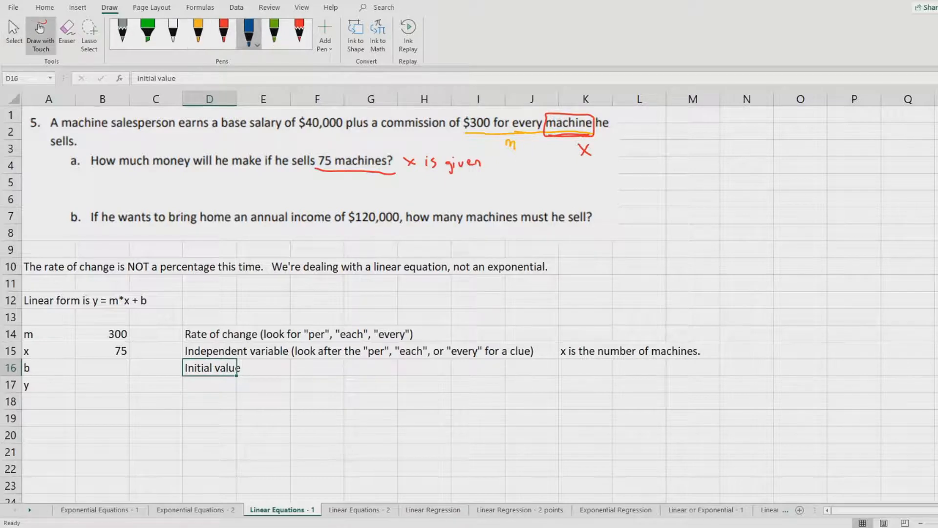
drag(243, 132, 345, 131)
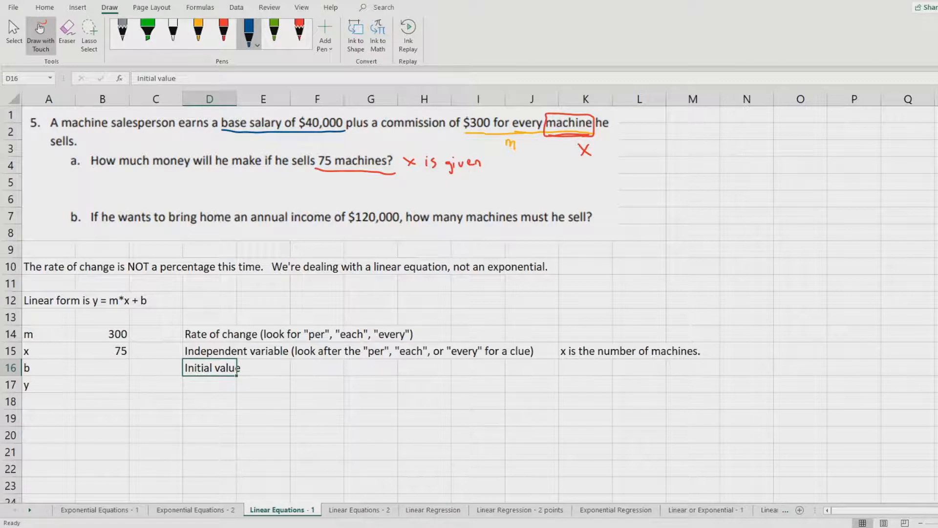
mouse_move(265, 132)
mouse_down()
mouse_move(266, 146)
mouse_move(275, 138)
mouse_move(265, 147)
mouse_up()
Enter 40000 as the value of b in cell B16
click(14, 34)
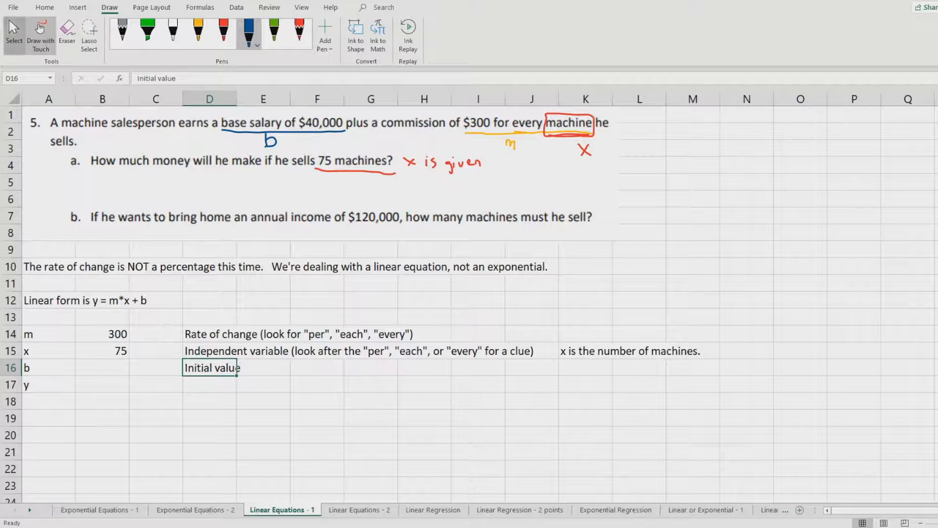
click(102, 367)
text(40000)
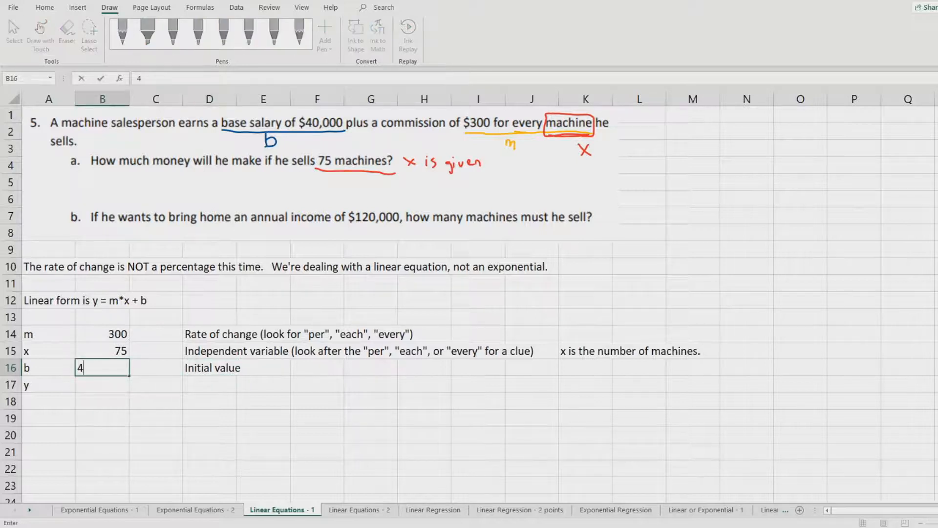
key(Return)
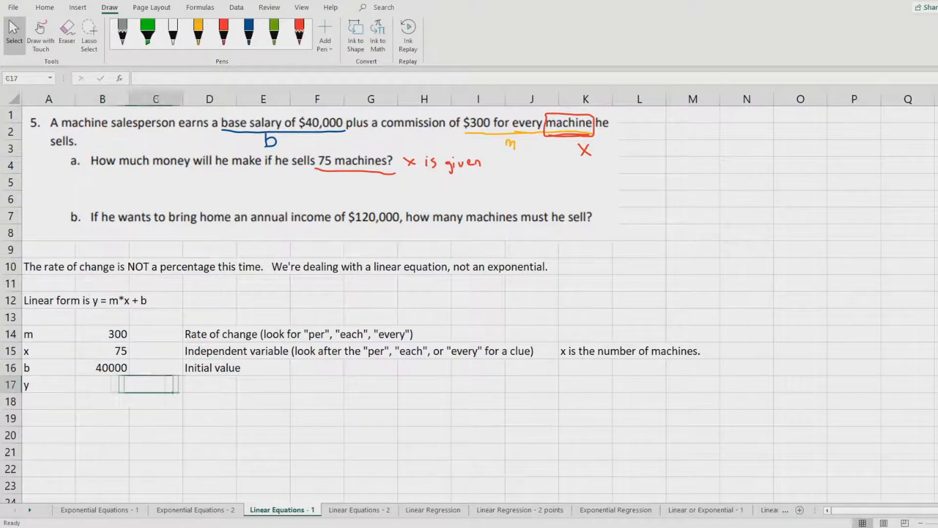
Describe y in cell D17 as "new value (dependent variable)"
key(Right)
key(Right)
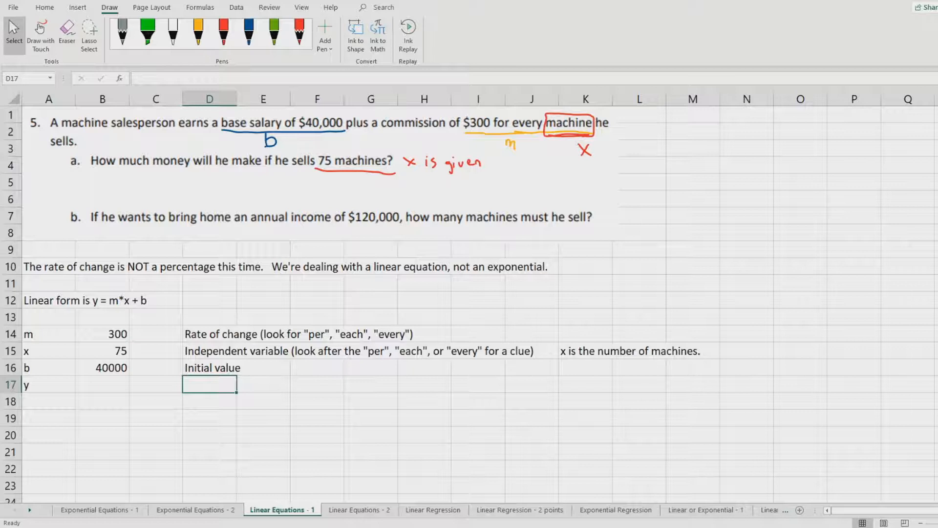
text(new )
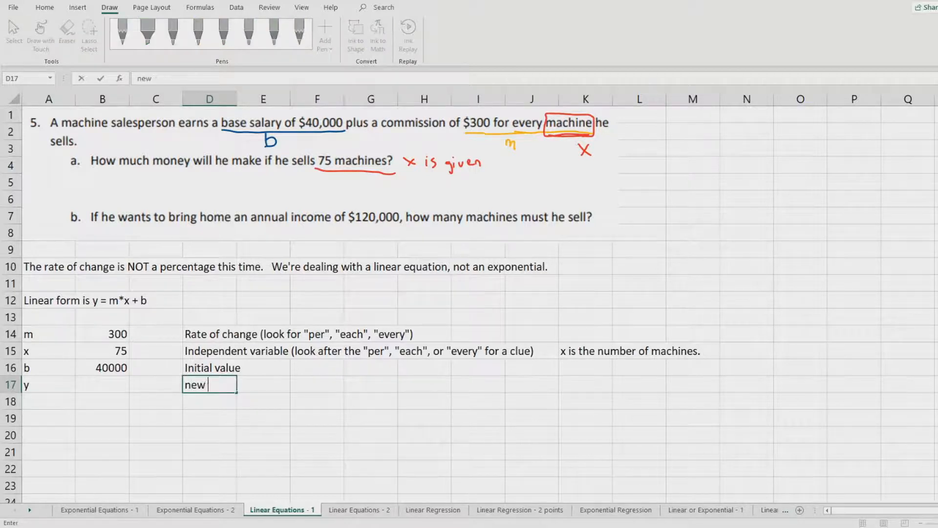
text(value (dependent variable))
key(Return)
key(Left)
key(Left)
key(Up)
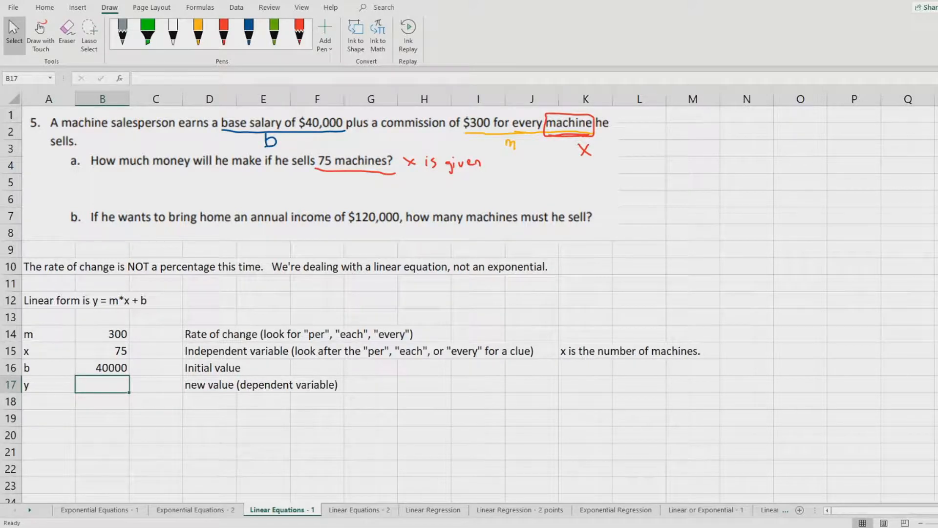
Enter the note "Depends on the x." in cell H17, beside the y description
click(424, 384)
text(D)
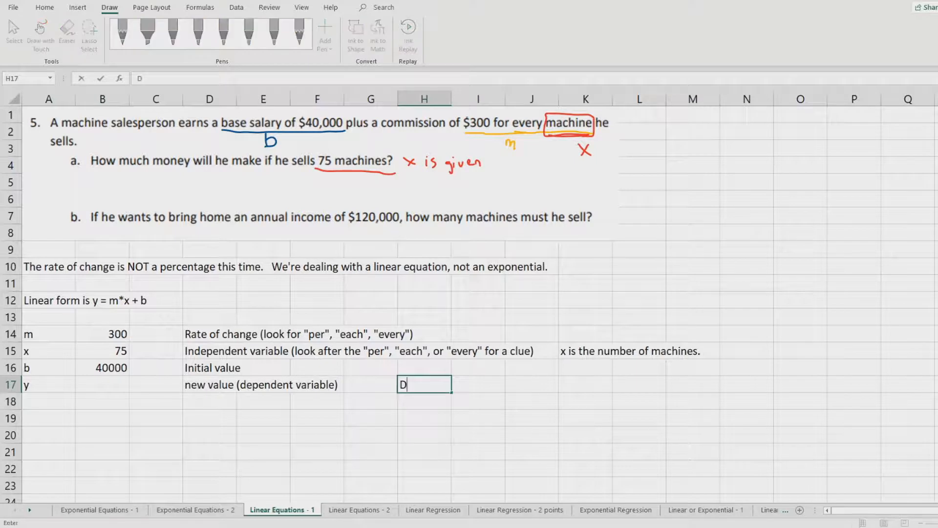
text(epends on the x.)
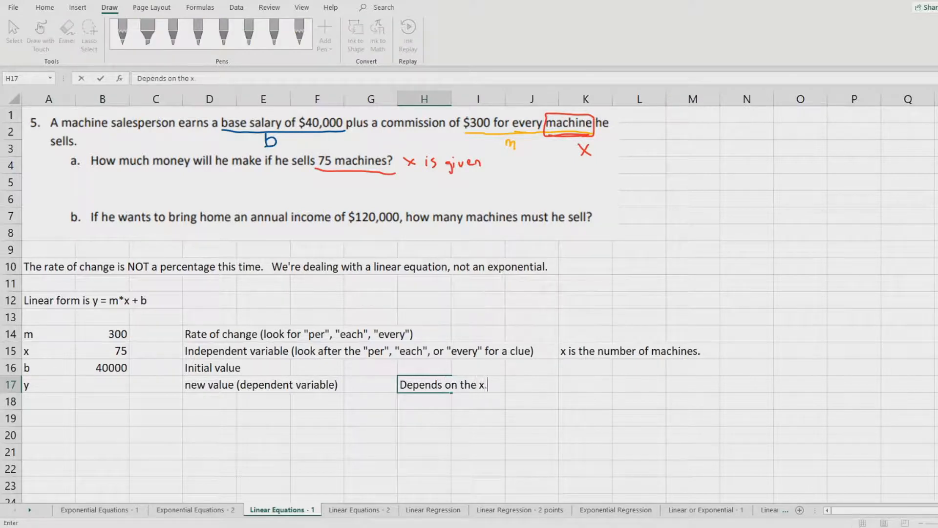
key(Return)
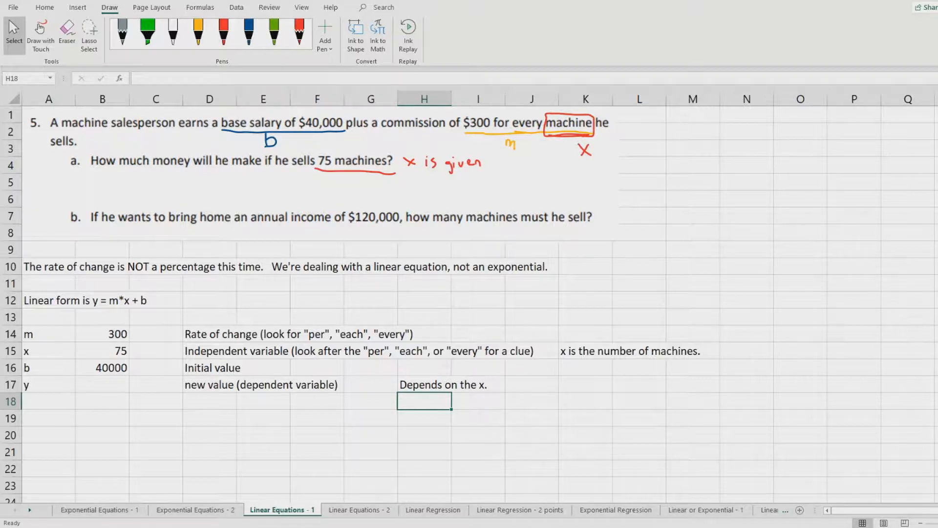
Calculate y in cell B17 with the formula =B14*B15+B16
click(102, 384)
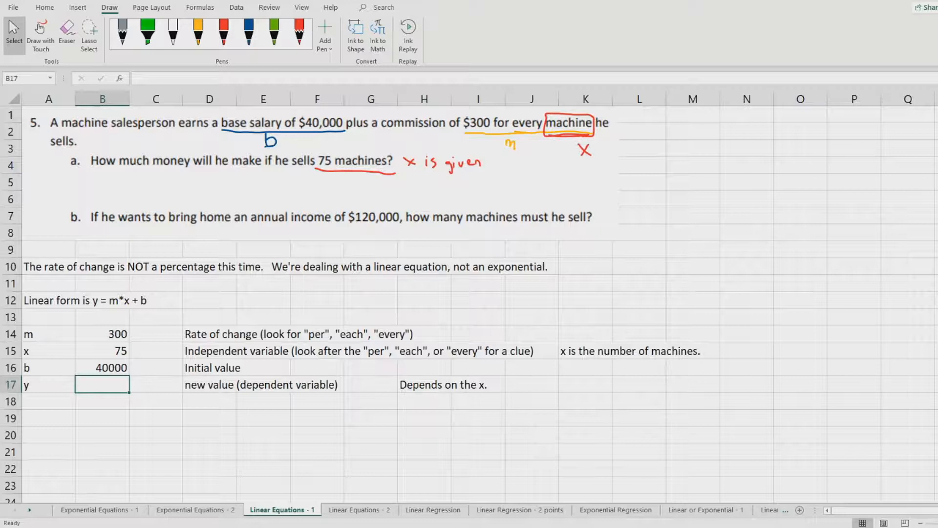
text(=)
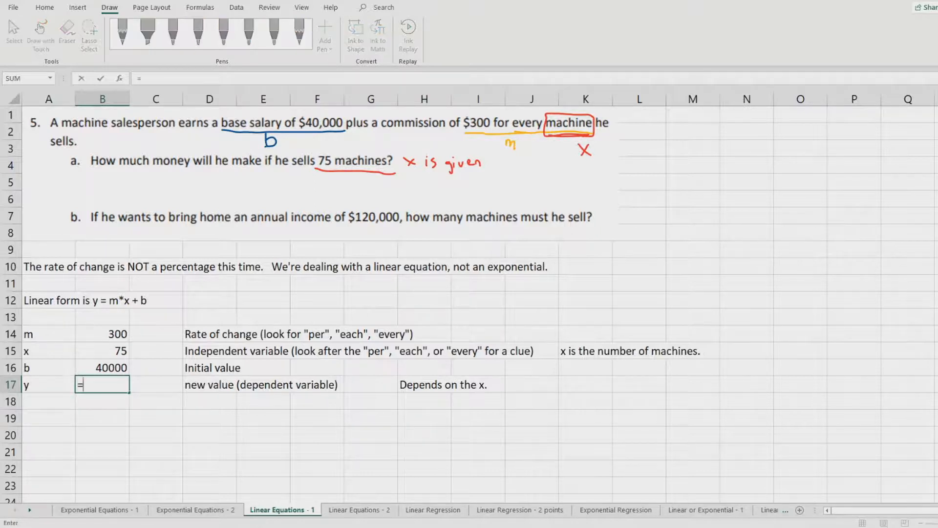
click(102, 333)
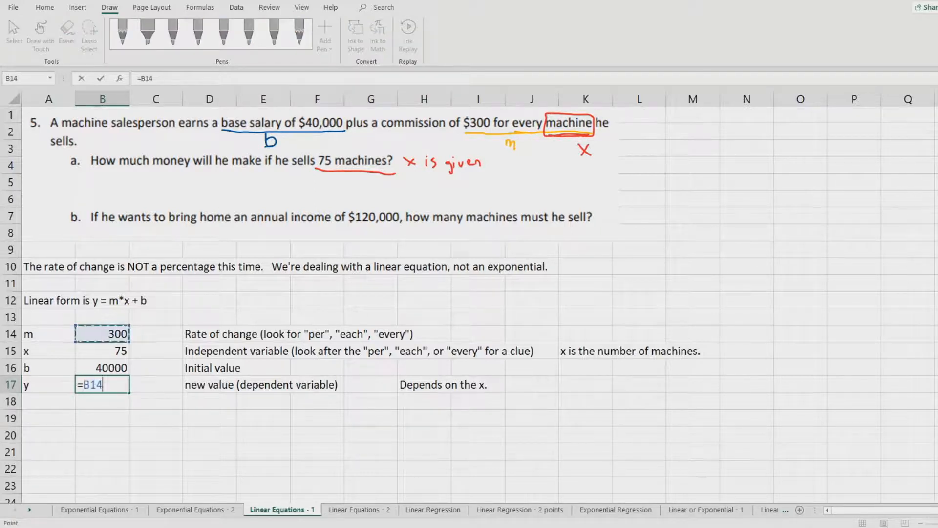
text(*)
click(102, 350)
text(+)
click(102, 368)
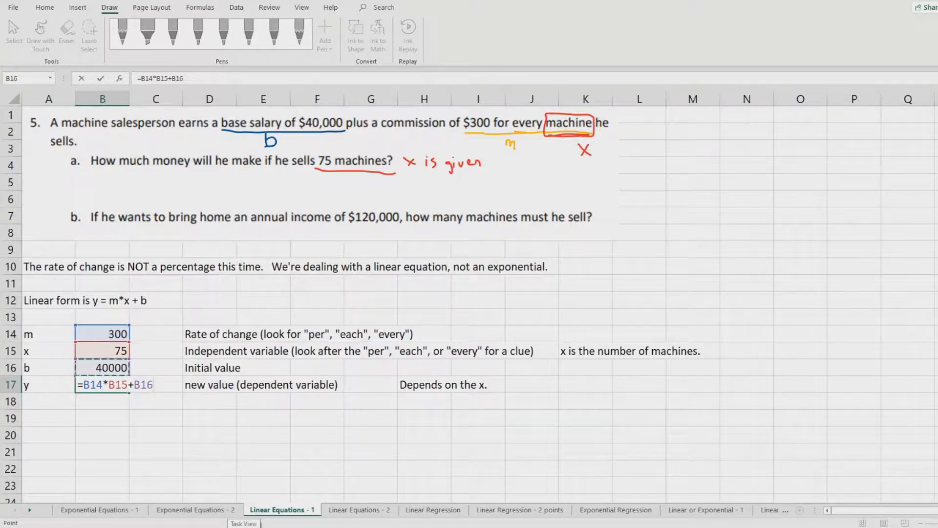
key(Return)
key(Up)
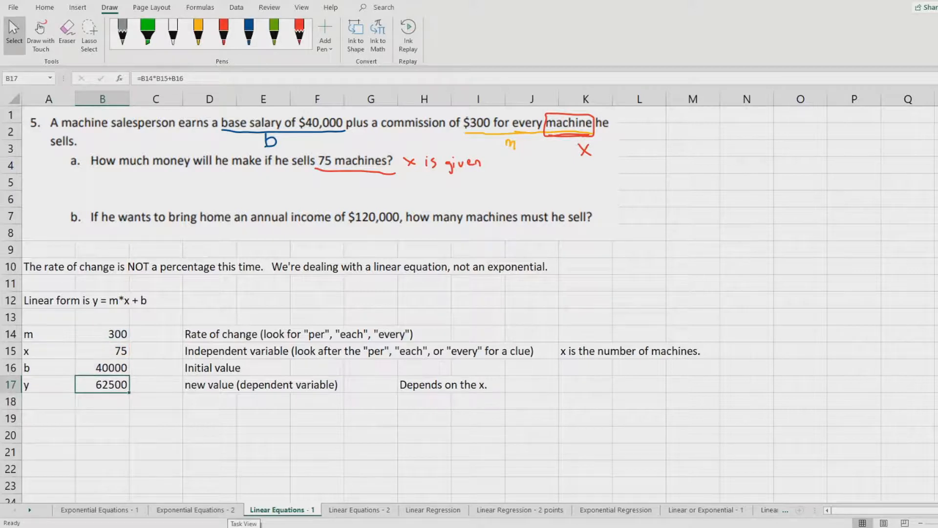
Write the part a answer in cell A19: "Our new salary if we sell 75 machines is $62500."
key(Down)
key(Down)
key(Left)
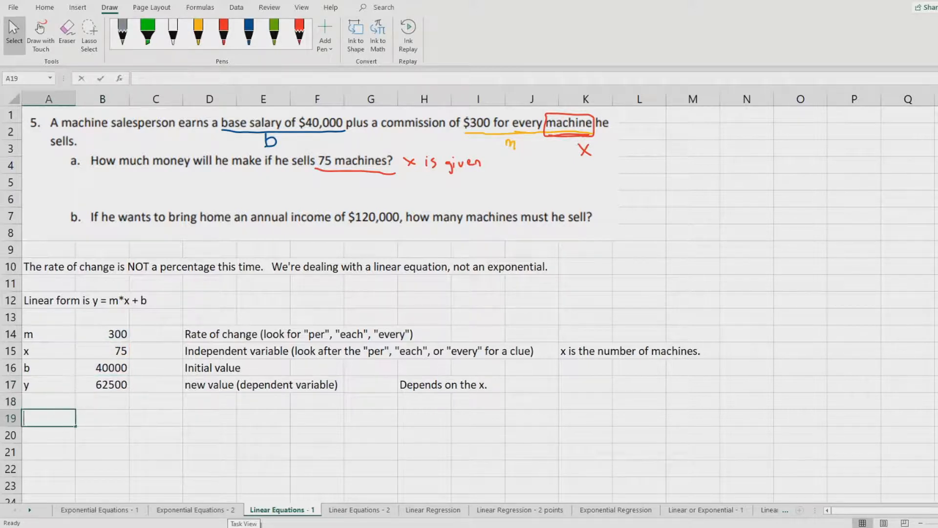
text(Our new salary if we sell 75 machines is )
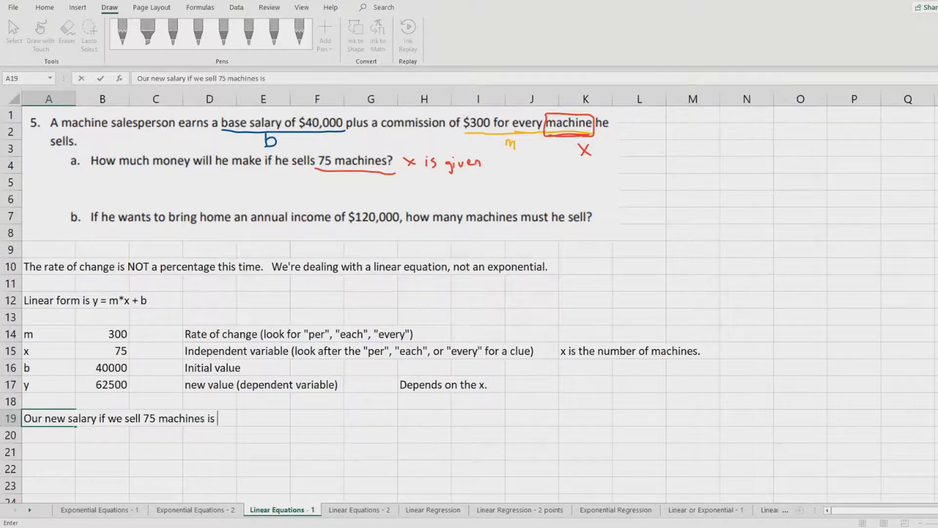
text($62500.)
key(Return)
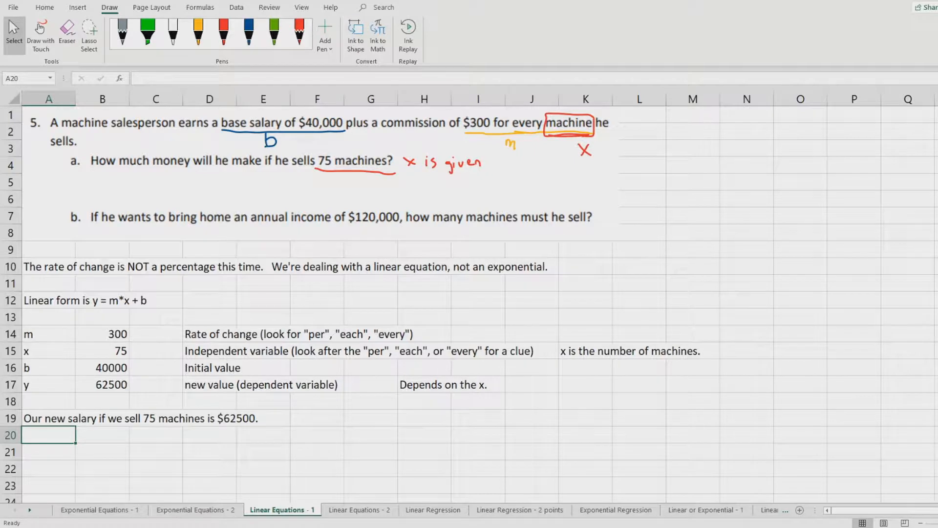
Underline "annual income of $120,000" in part b with the green pen and handwrite "y → goal" beneath it
click(274, 32)
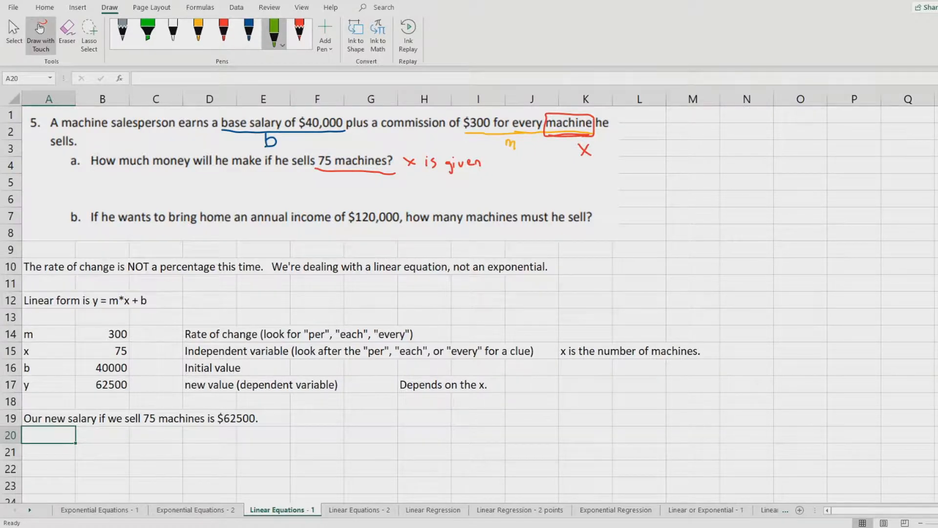
drag(253, 228, 402, 225)
mouse_move(409, 231)
mouse_down()
mouse_move(408, 240)
mouse_move(461, 245)
mouse_move(453, 247)
mouse_move(485, 242)
mouse_up()
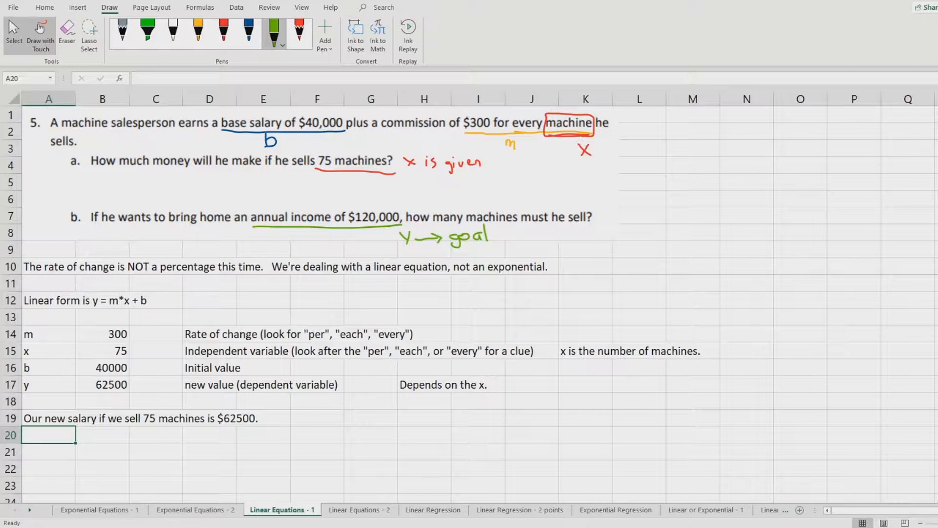
Copy the m, x, b and y block with its notes, A14:M17, to the rows starting at cell A21
click(14, 34)
drag(49, 333, 693, 385)
key(ctrl+c)
scroll(342, 293, down, 1)
click(49, 401)
key(ctrl+v)
Enter the note "Goal seek the y to 120000 dollars." in cell A26, below the copied block
click(49, 485)
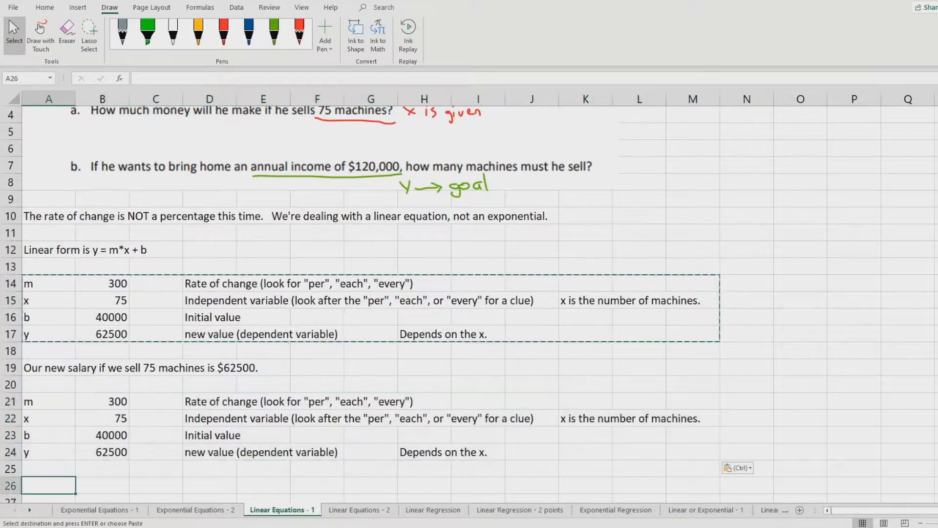
scroll(372, 303, down, 2)
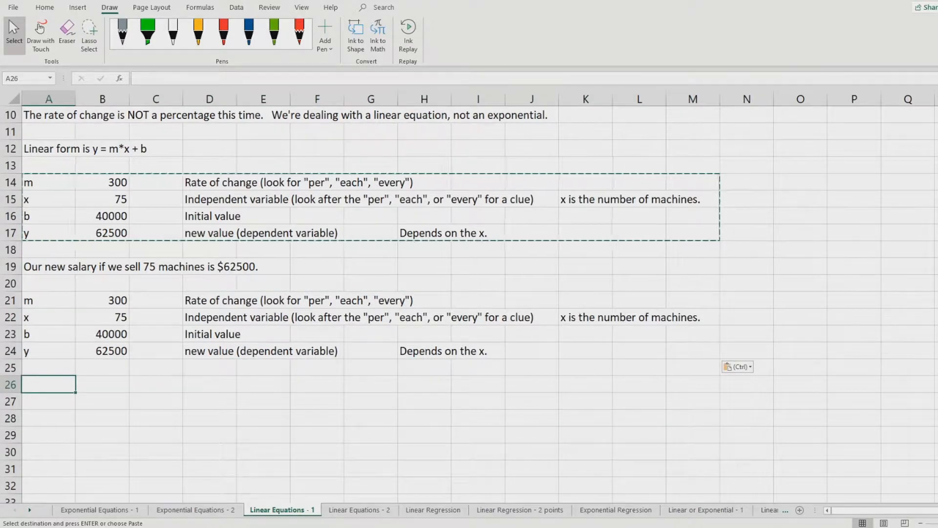
key(Escape)
text(Goal seek the y)
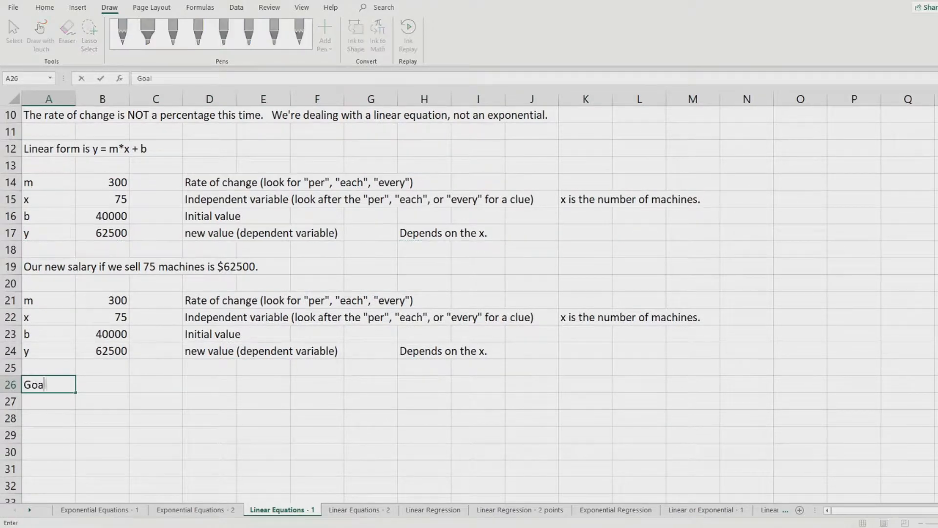
text( t)
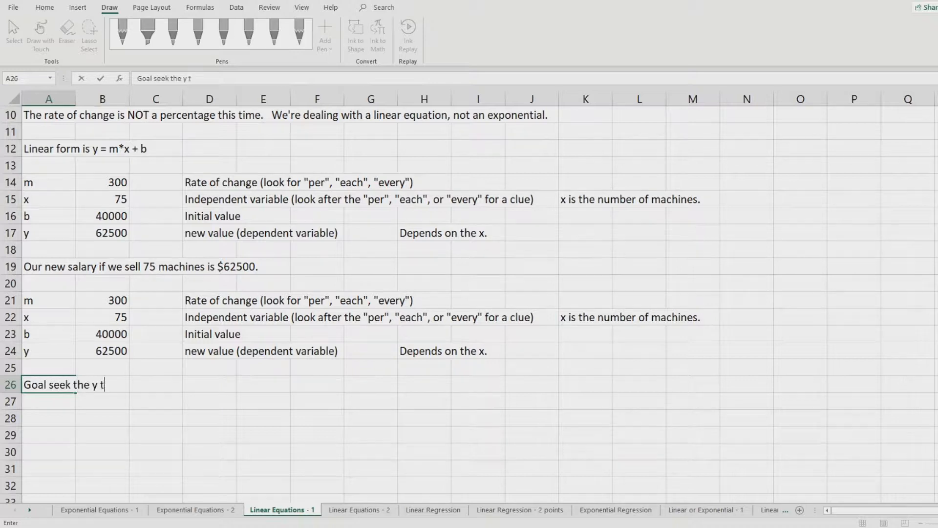
text(o 120000 dollars.)
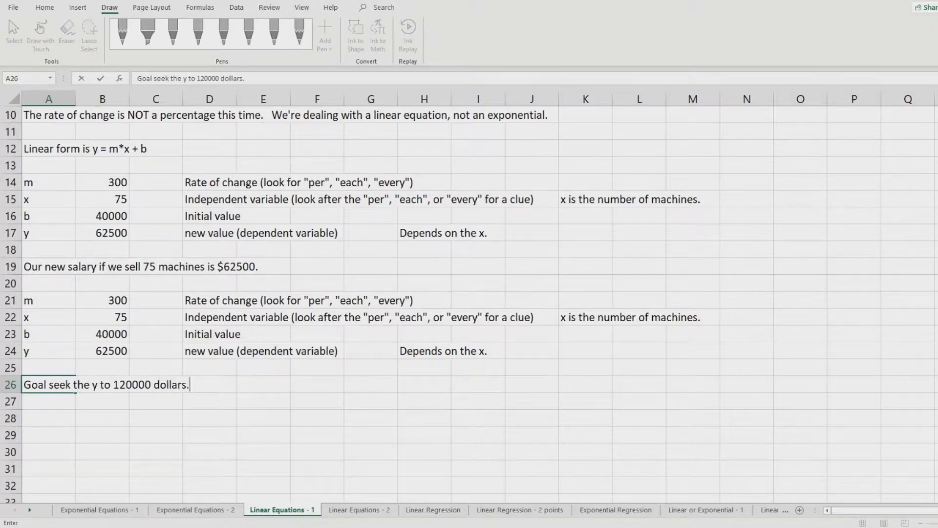
key(Return)
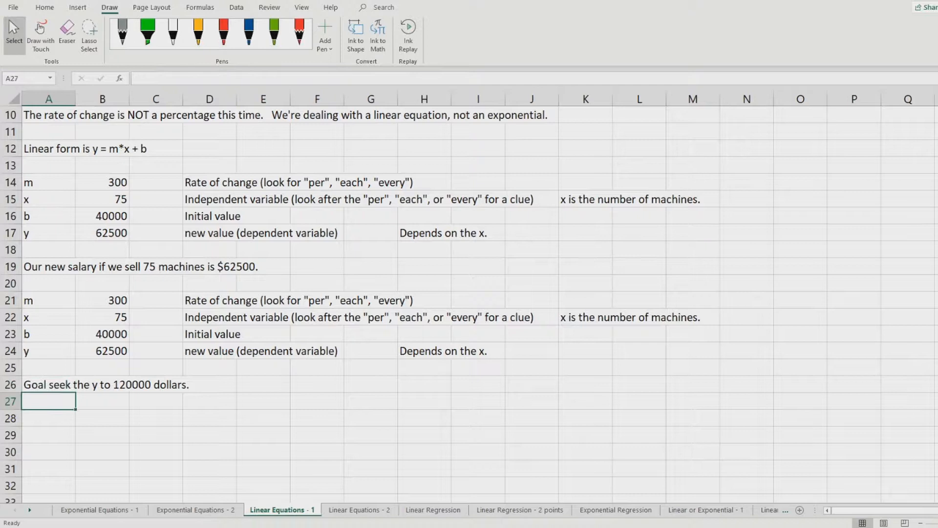
Run Goal Seek on cell B24 with a target value of 120000 by changing cell B22, and keep the solution
click(101, 350)
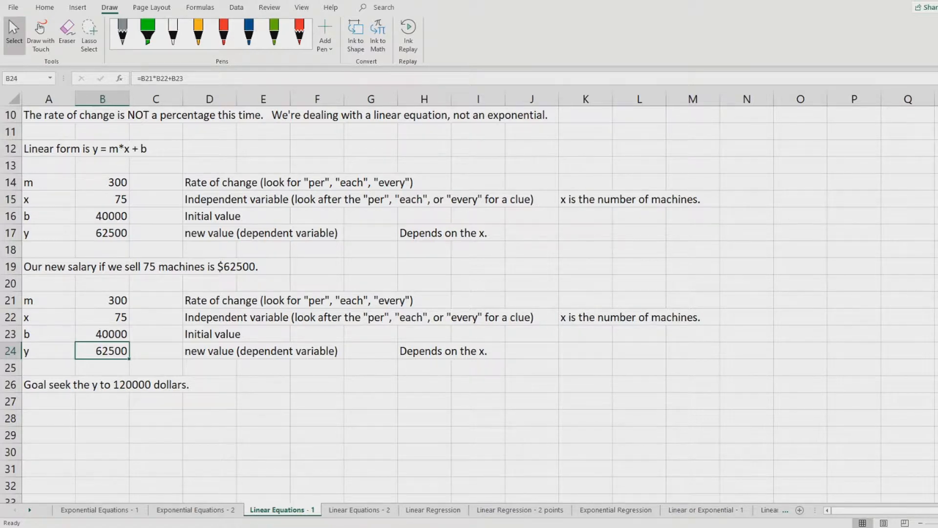
click(236, 8)
click(751, 35)
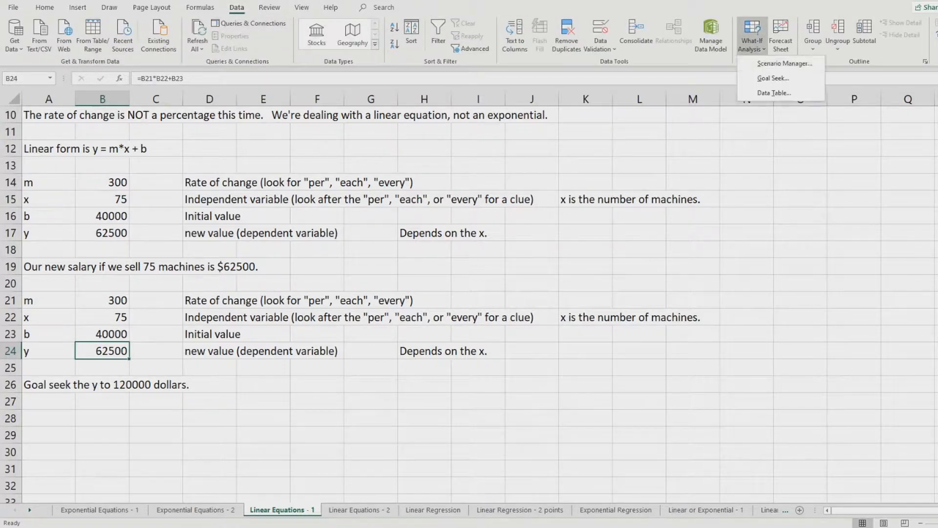
click(772, 79)
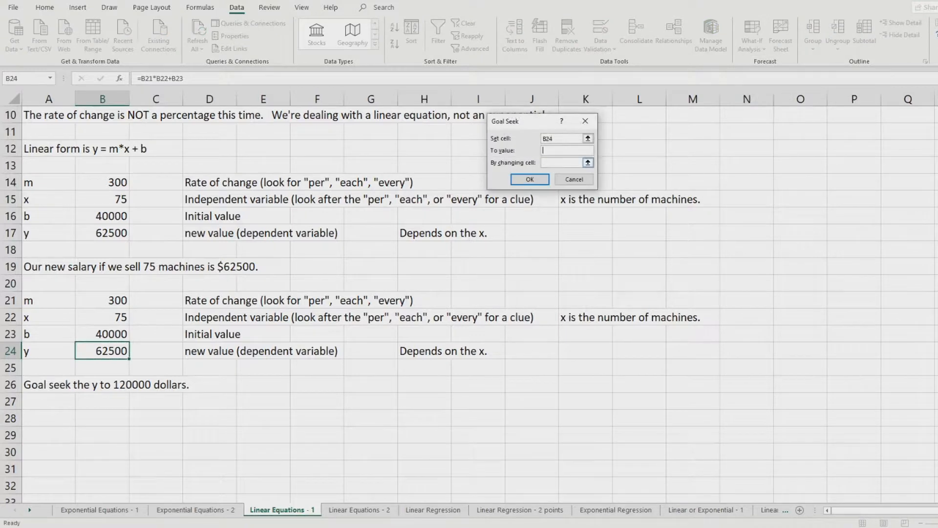
text(120000)
click(101, 317)
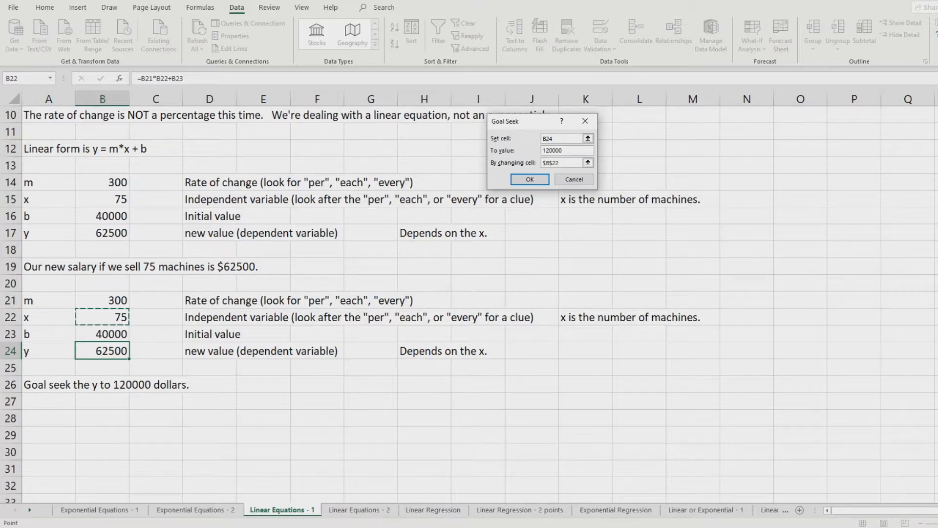
click(529, 179)
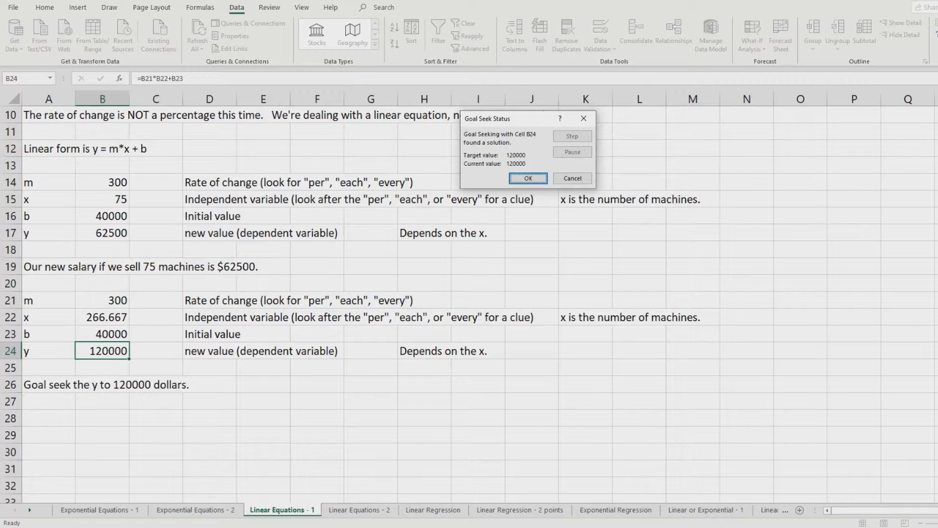
click(527, 178)
Highlight the solved x value in cell B22 with a yellow fill
click(102, 316)
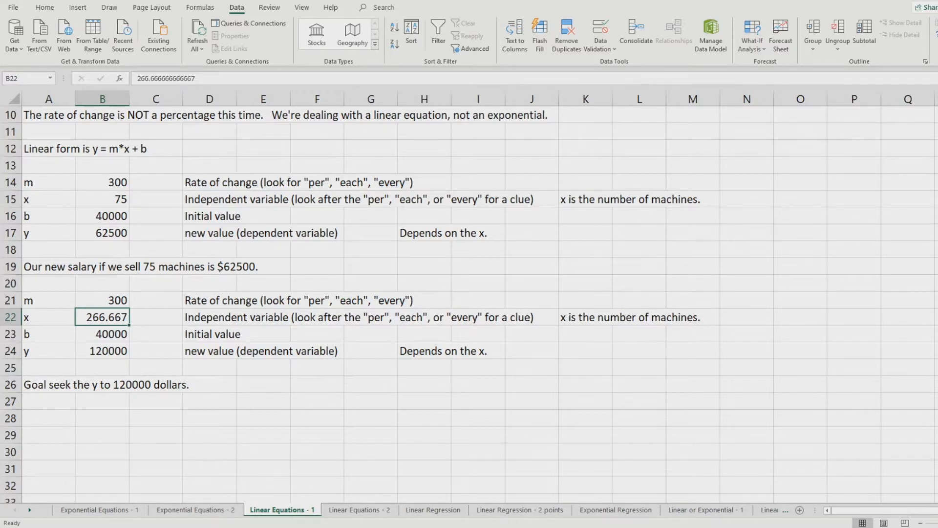
click(44, 7)
click(167, 44)
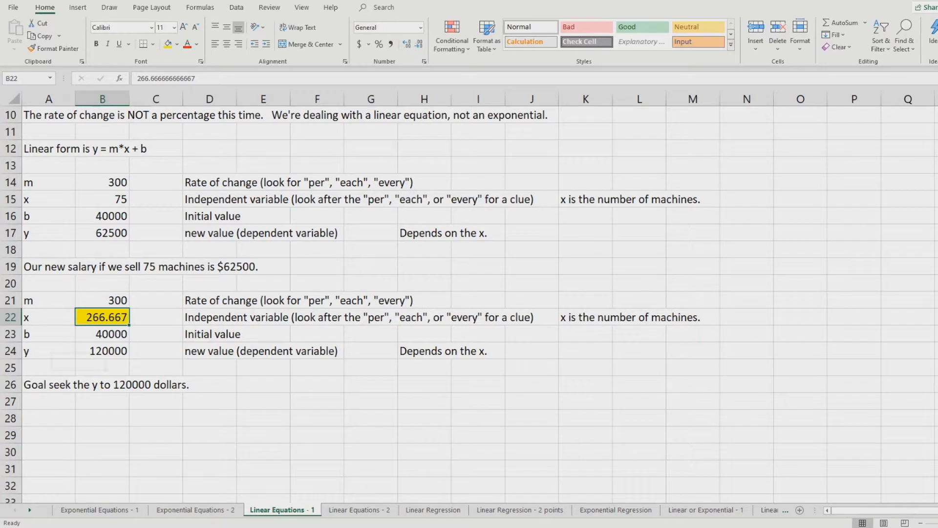
Write the part b answer in cell A28: "To make 120000 dollars, we must sell 266.67 machines."
click(48, 418)
text(To)
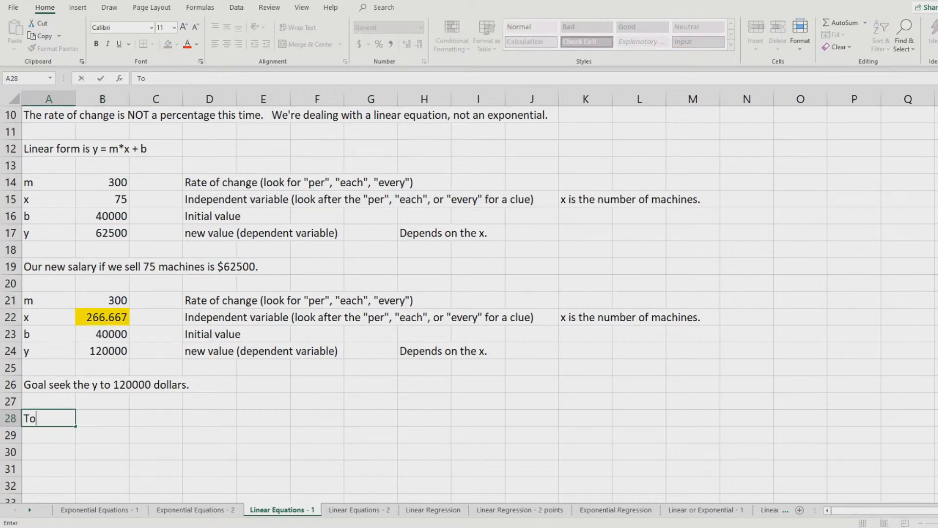
text( make 120000 do)
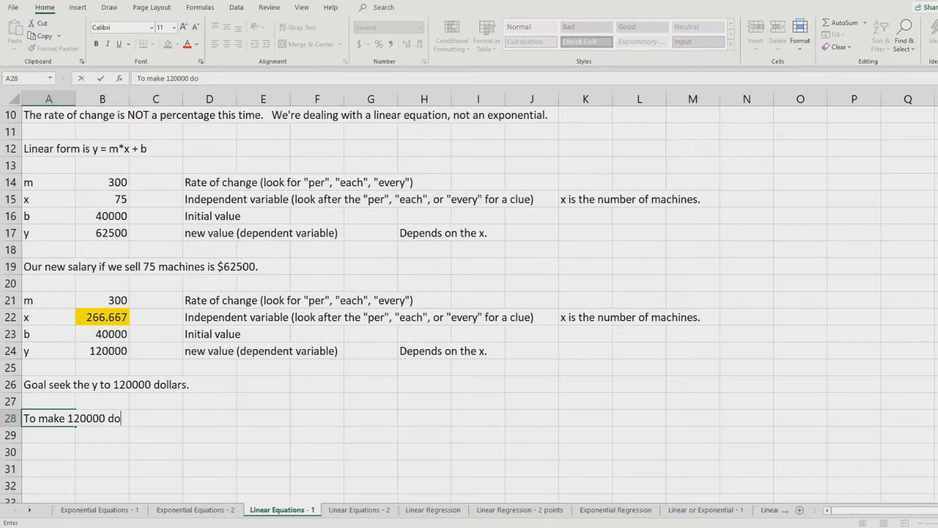
text(llars, we must sell )
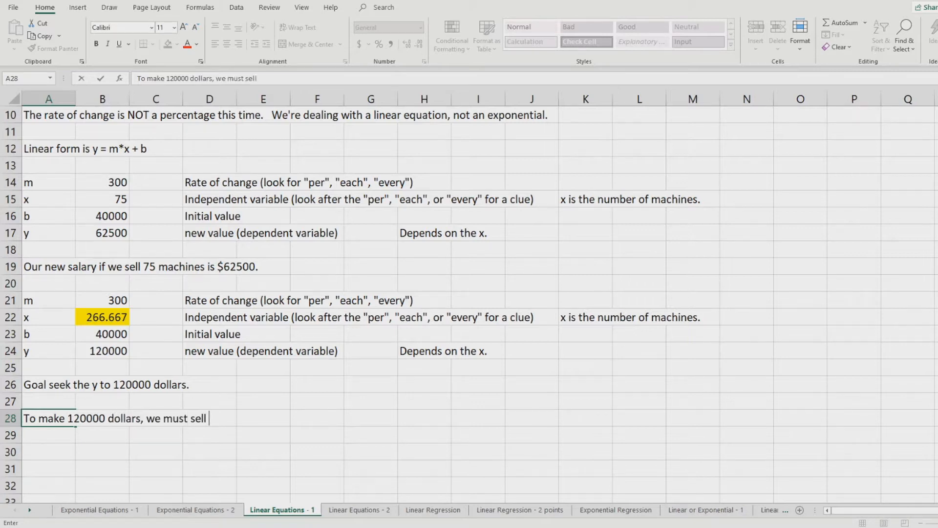
text(266.67 machines.)
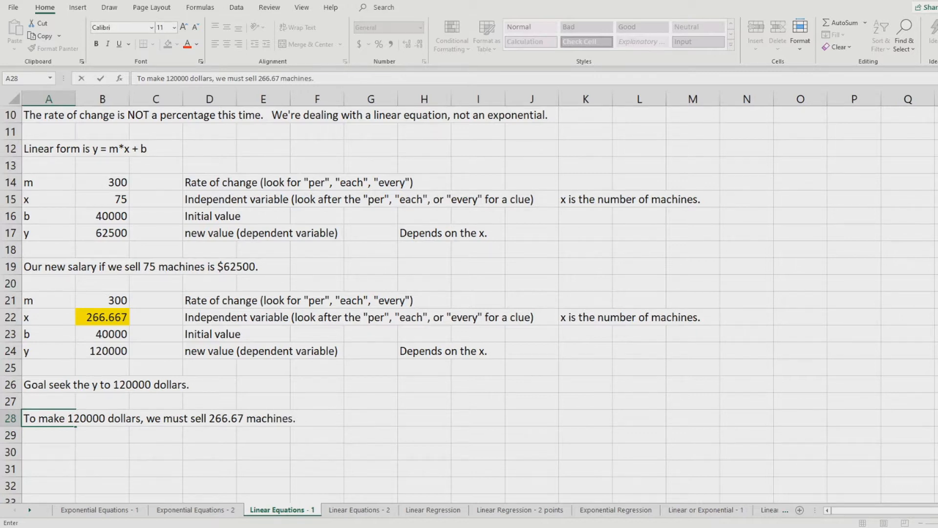
Change the number of machines in the A28 answer to the whole number 267, ending the sentence with "267 machines."
key(BackSpace)
key(BackSpace)
key(BackSpace)
key(BackSpace)
key(BackSpace)
key(BackSpace)
key(BackSpace)
key(BackSpace)
key(BackSpace)
key(BackSpace)
key(BackSpace)
key(BackSpace)
key(BackSpace)
key(BackSpace)
text(7 machines.)
key(Return)
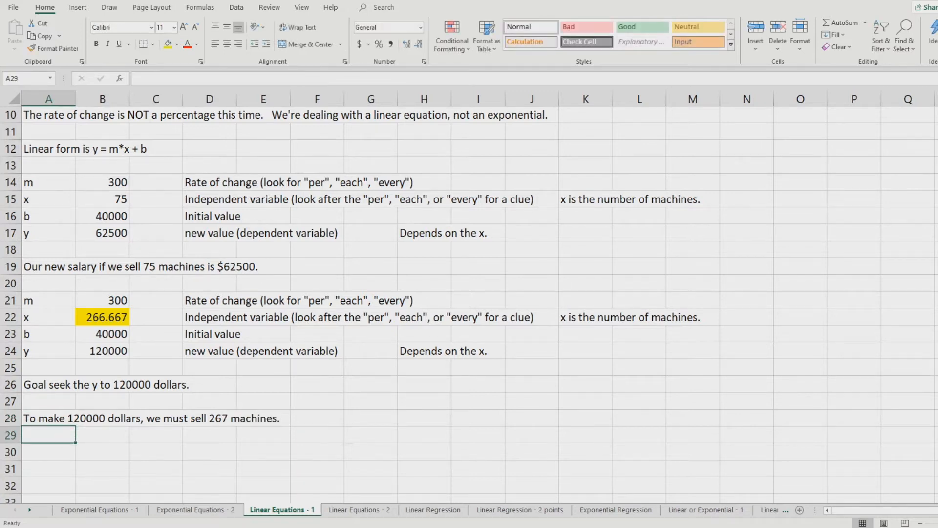